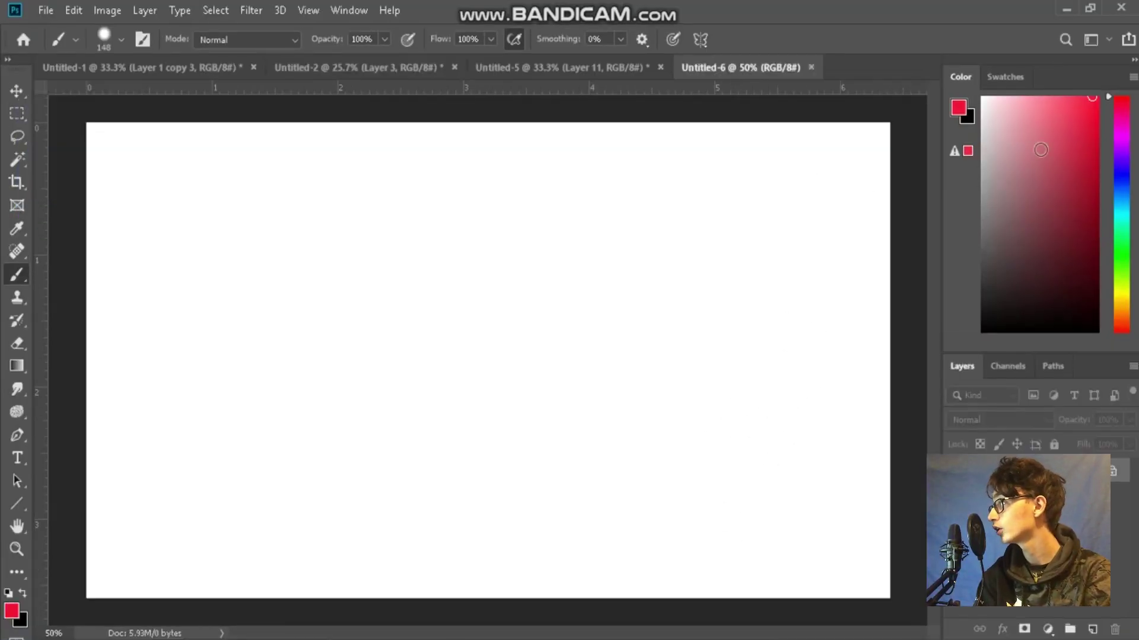
# Step: Paint the whole canvas dark red using a brush enlarged to about 1080 px
pyautogui.moveTo(1095, 156); pyautogui.dragTo(1133, 222)
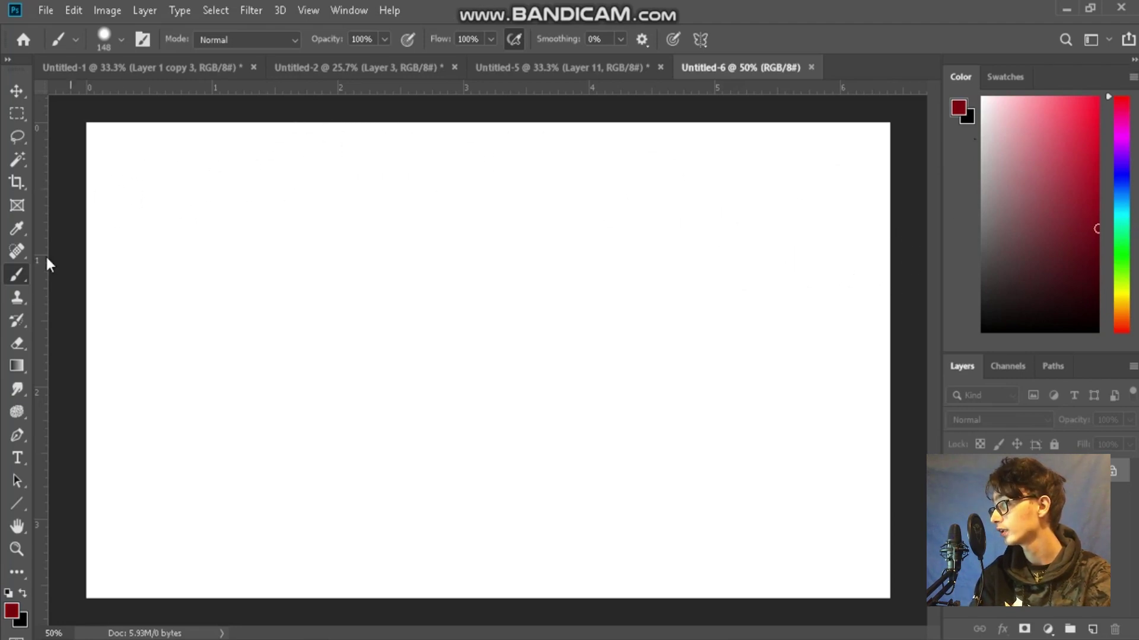
pyautogui.moveTo(175, 313); pyautogui.dragTo(394, 329)
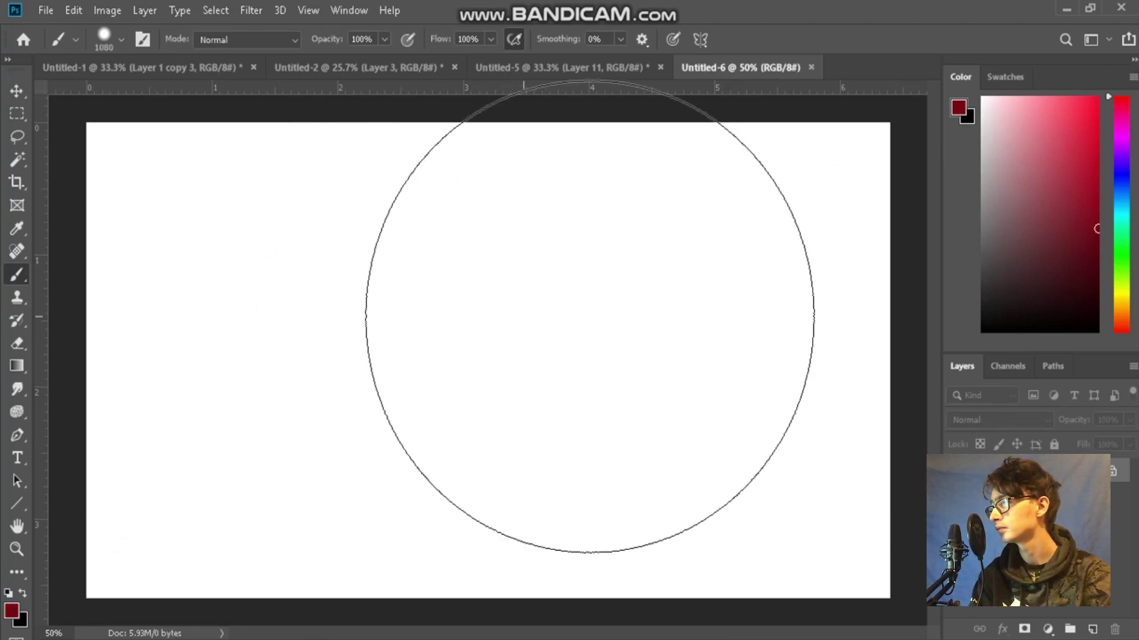
pyautogui.moveTo(623, 304)
pyautogui.mouseDown()
pyautogui.moveTo(286, 305)
pyautogui.moveTo(300, 275)
pyautogui.moveTo(744, 296)
pyautogui.moveTo(920, 363)
pyautogui.moveTo(598, 482)
pyautogui.moveTo(36, 416)
pyautogui.moveTo(6, 380)
pyautogui.mouseUp()
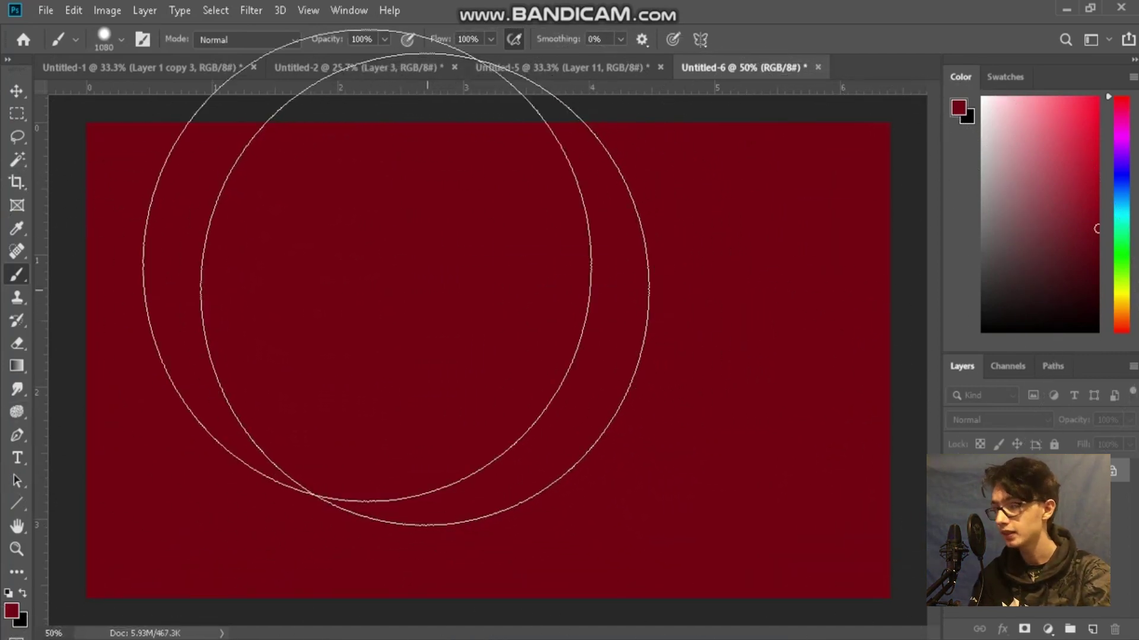
pyautogui.moveTo(247, 359); pyautogui.dragTo(241, 363)
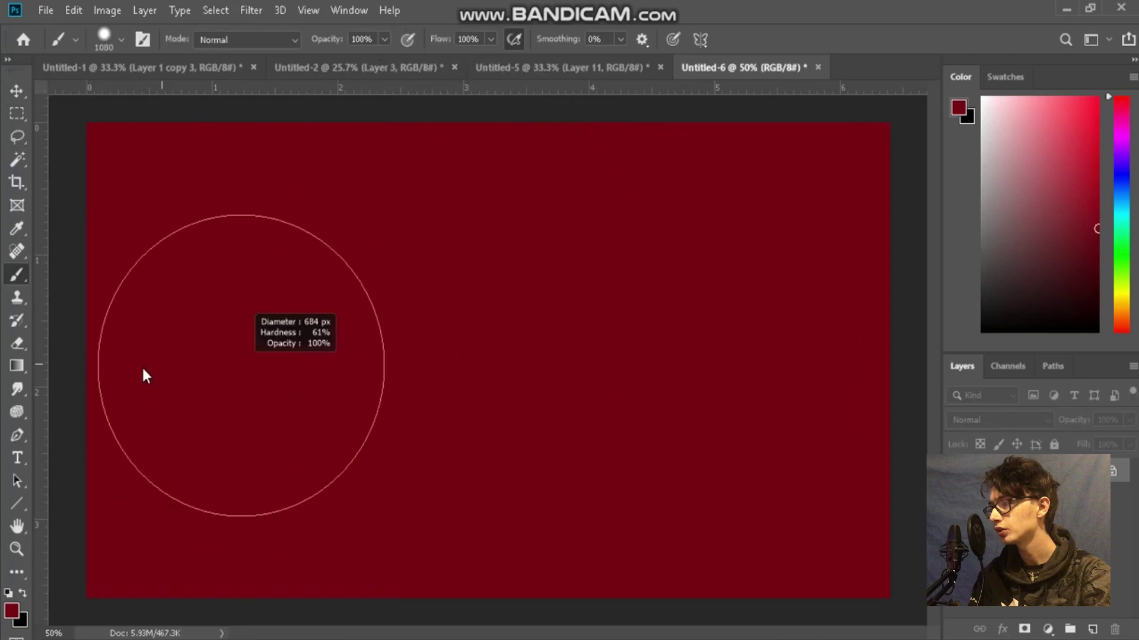
# Step: Drag a black-to-red gradient from the top of the canvas to the bottom with the Gradient Tool
pyautogui.click(18, 365)
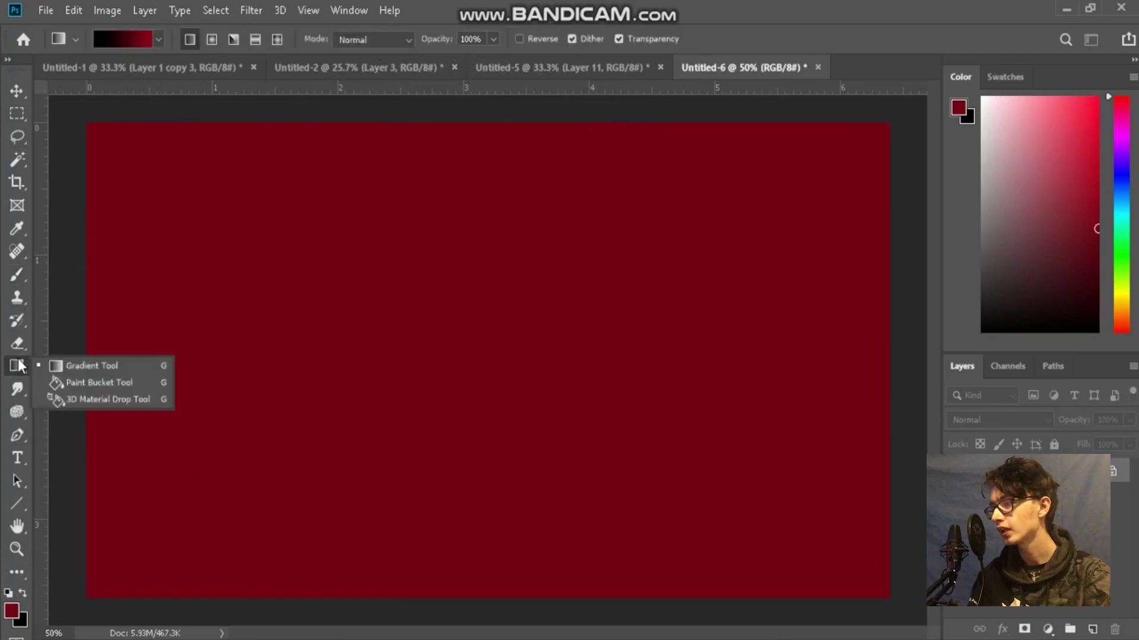
pyautogui.click(55, 368)
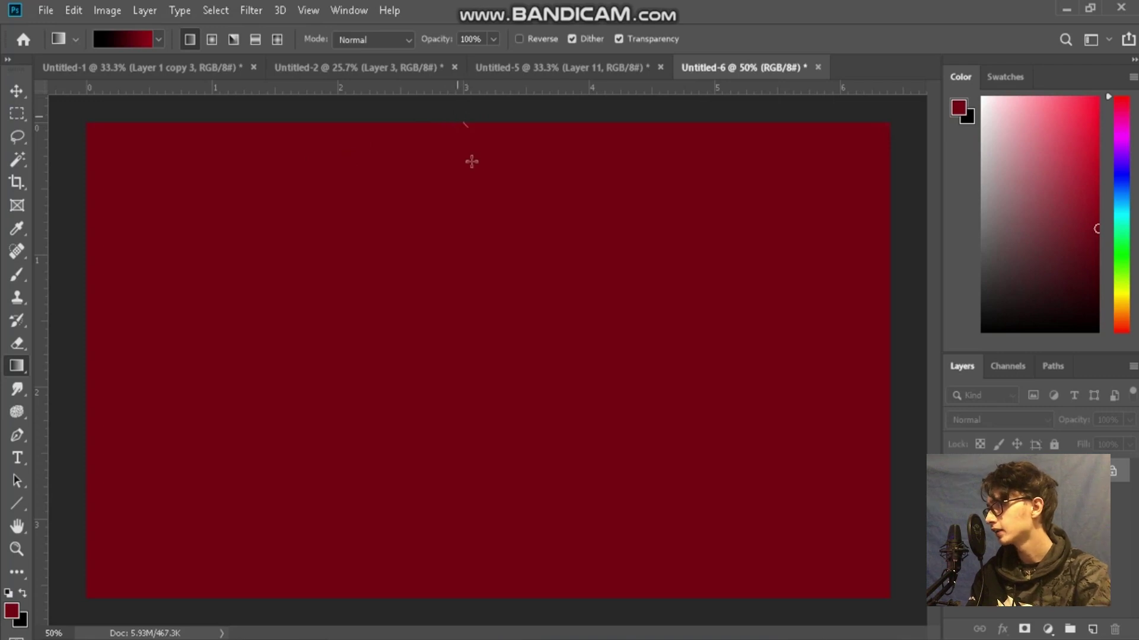
pyautogui.moveTo(471, 162); pyautogui.dragTo(501, 593)
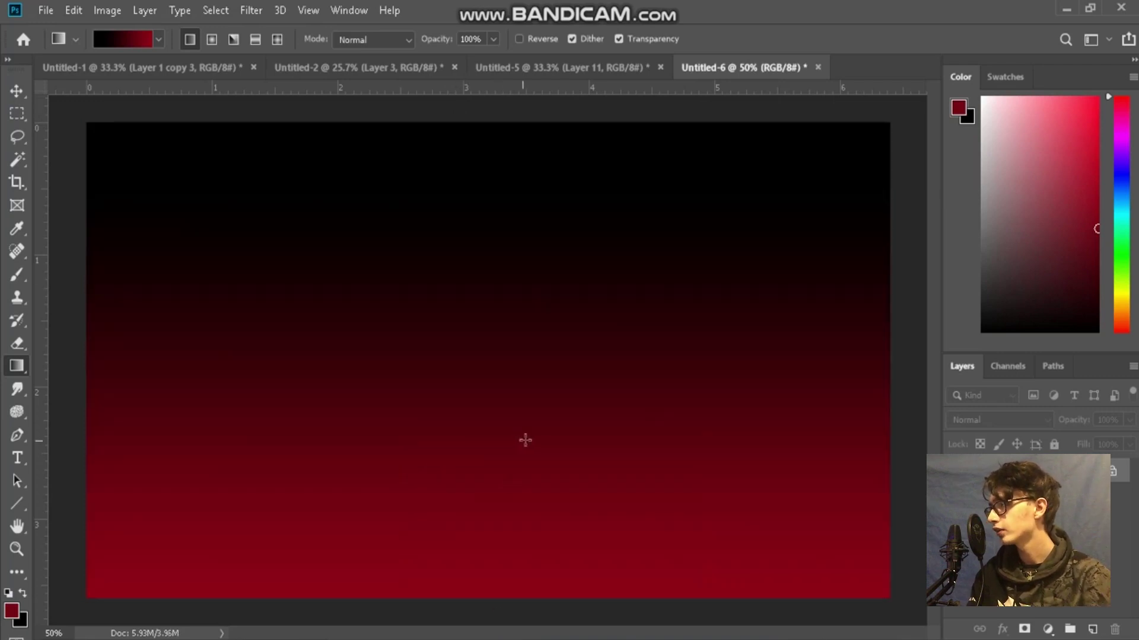
# Step: Apply a Wave filter with wavelength 50–51 and 999 generators to make vertical stripes
pyautogui.click(251, 11)
pyautogui.moveTo(398, 201)
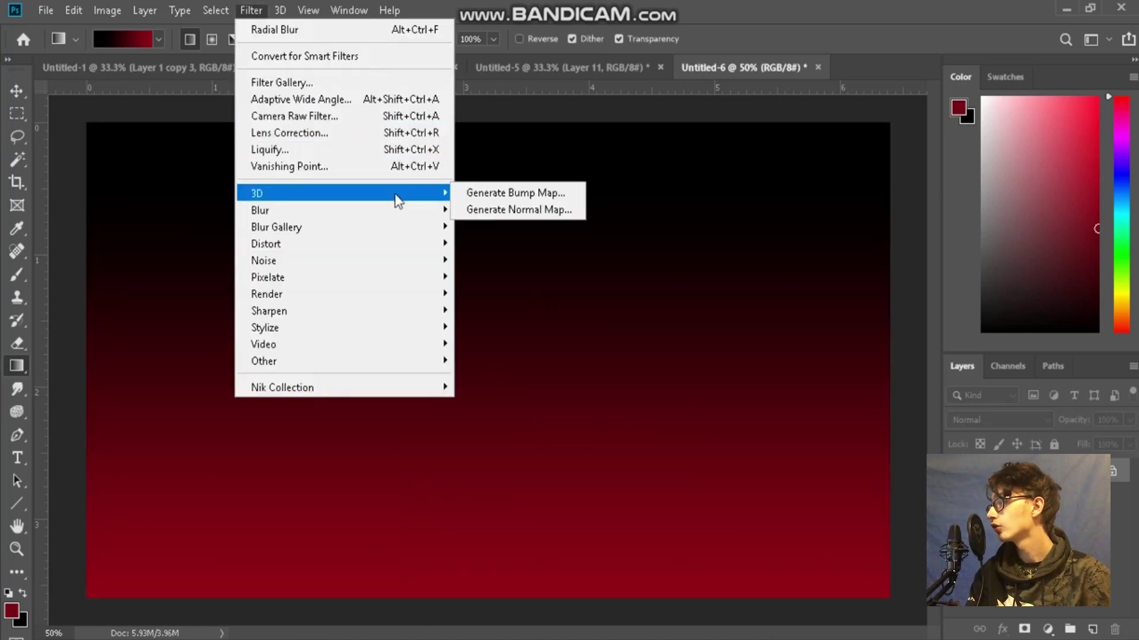
pyautogui.moveTo(408, 251)
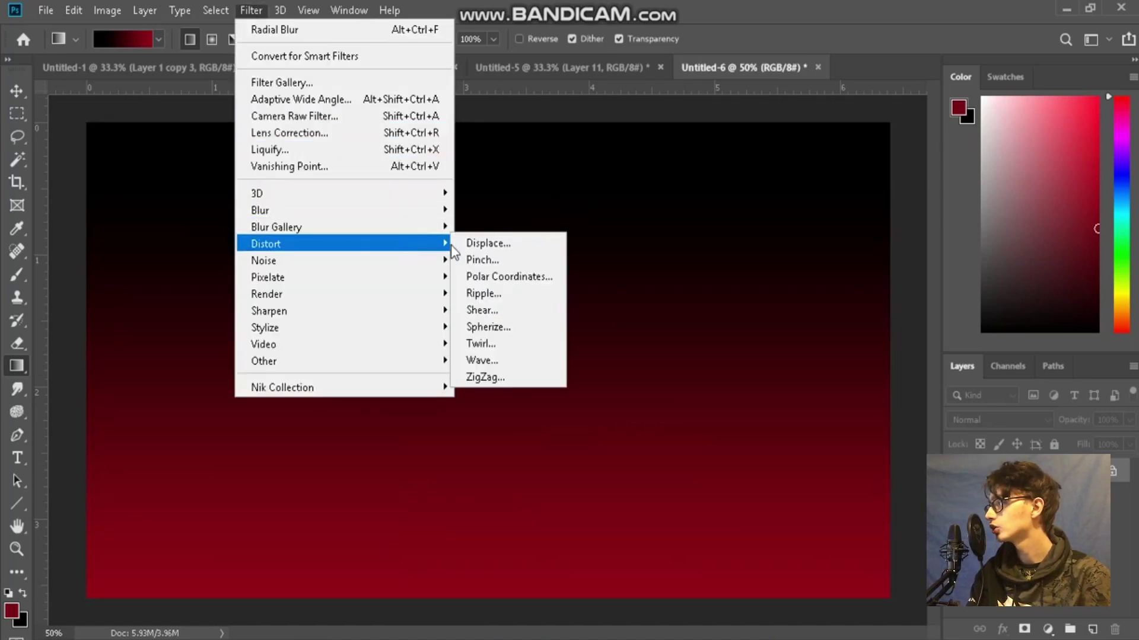
pyautogui.click(494, 362)
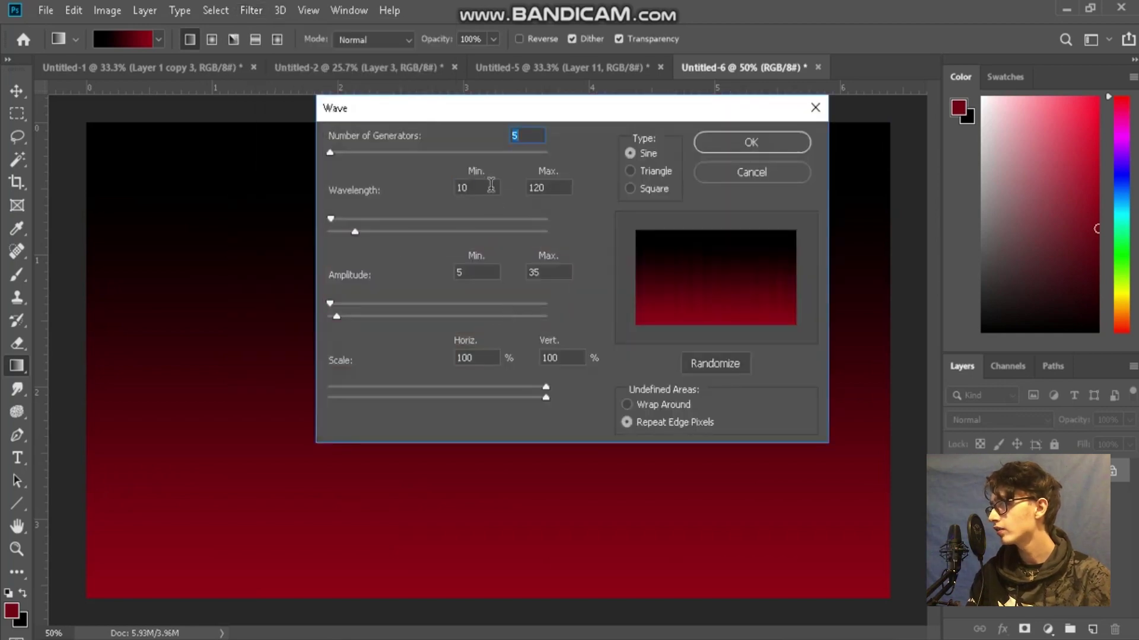
pyautogui.click(462, 187)
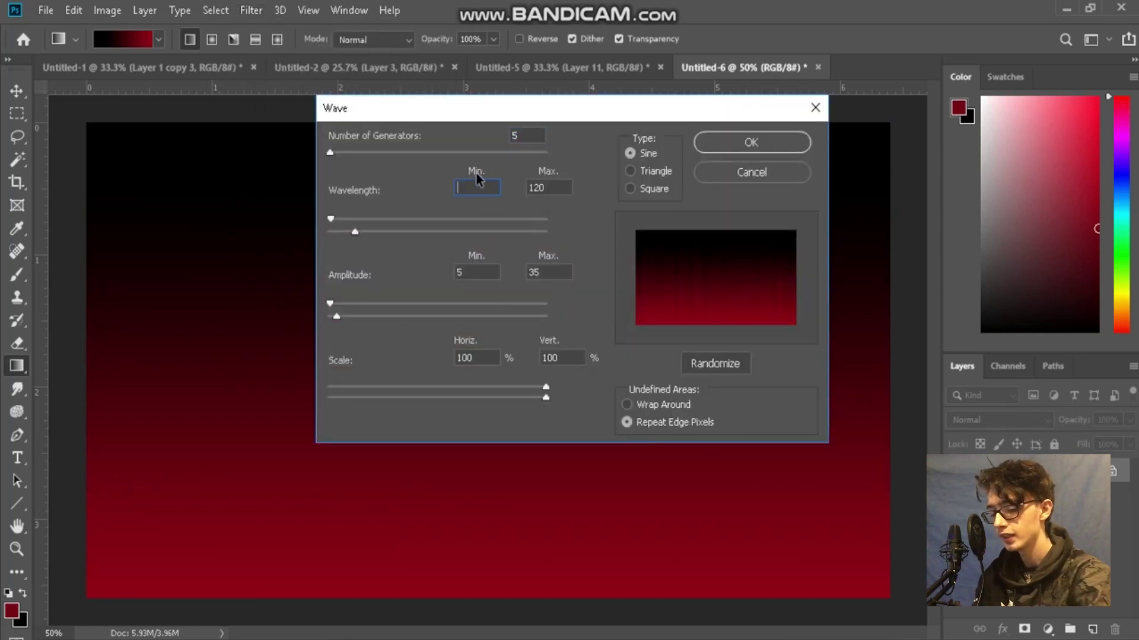
pyautogui.write('50')
pyautogui.click(558, 187)
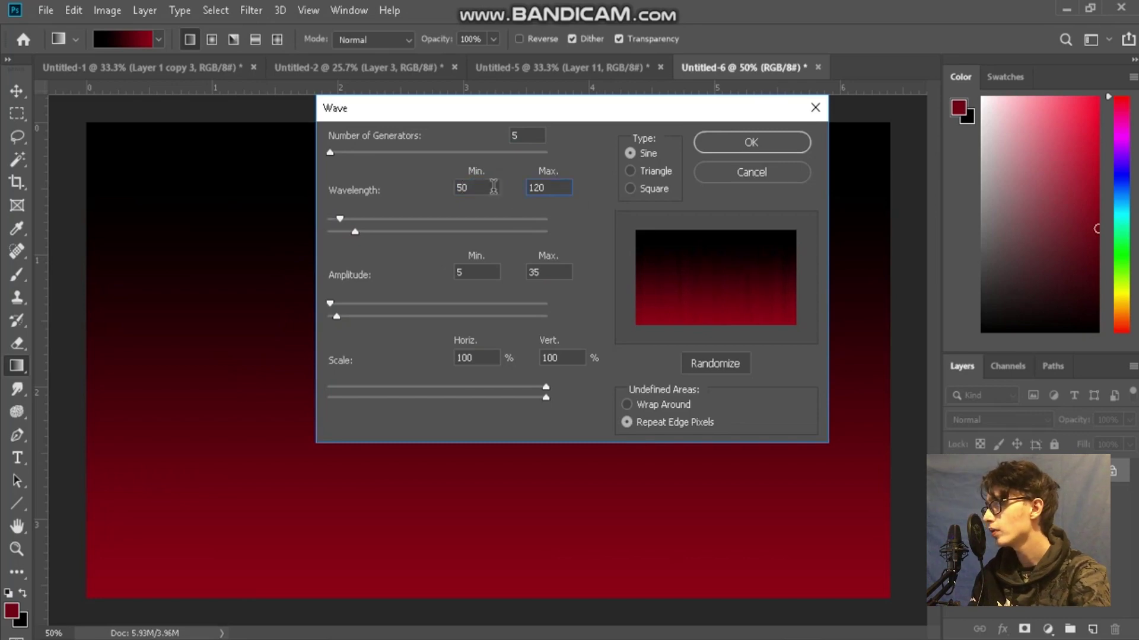
pyautogui.press('BackSpace')
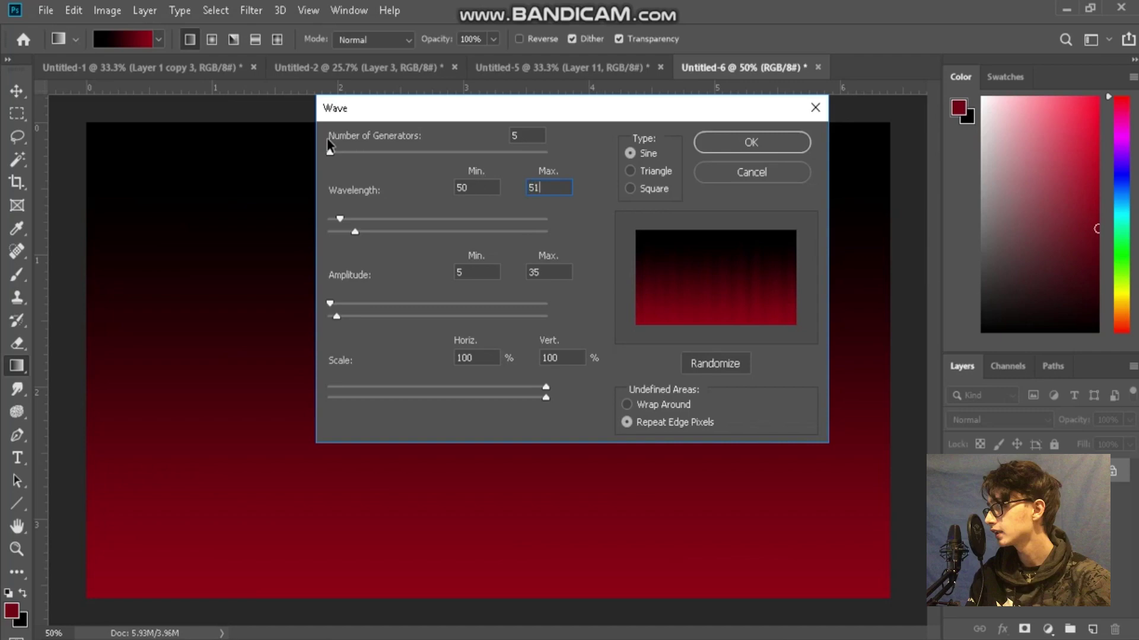
pyautogui.moveTo(345, 159); pyautogui.dragTo(362, 161)
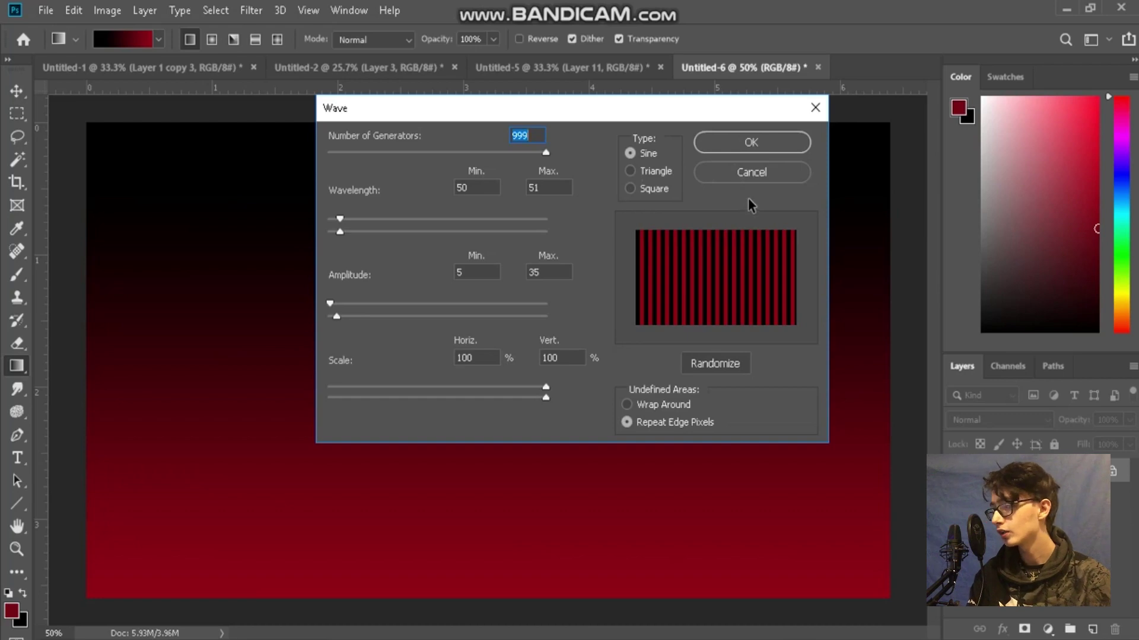
pyautogui.click(778, 140)
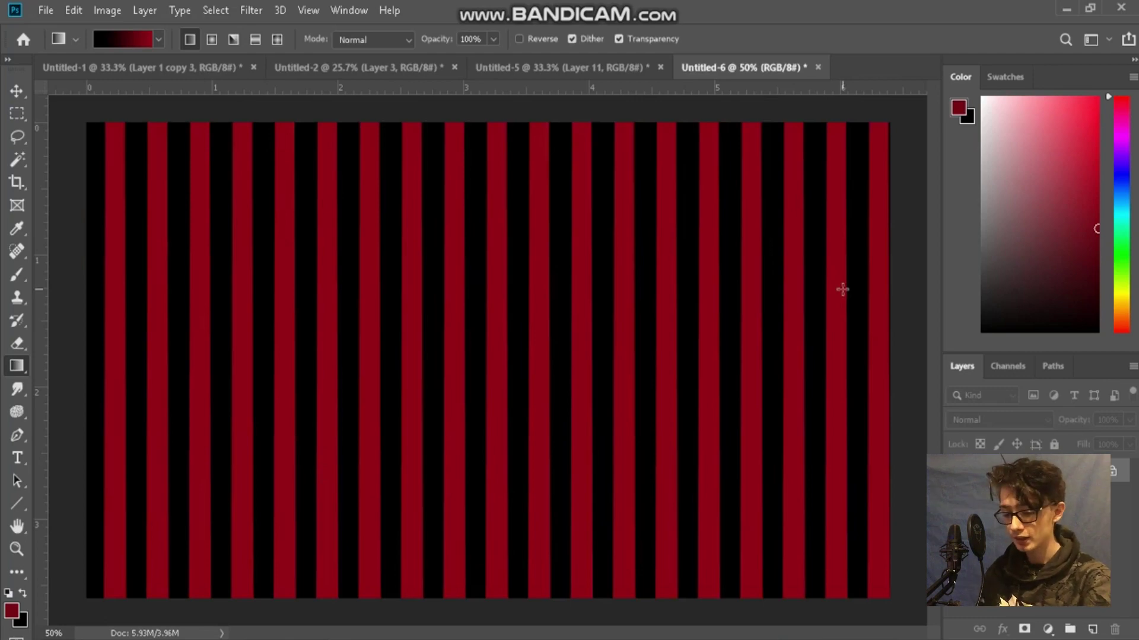
pyautogui.hotkey('ctrl', 'shift', 'n')
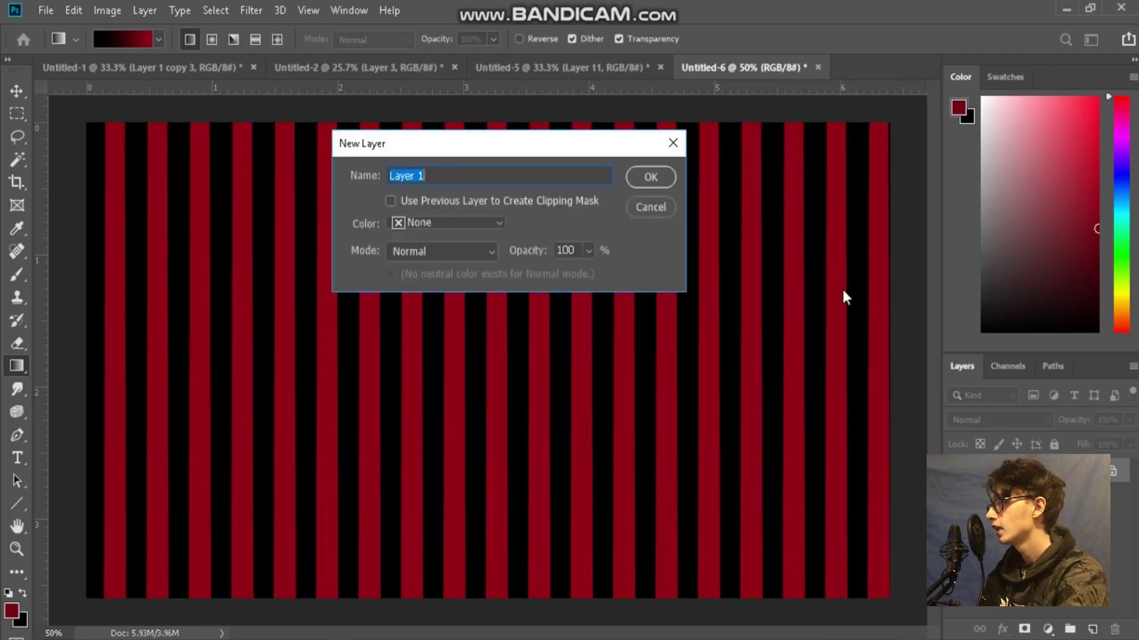
# Step: Paint a new Layer 1 dark red, unlock the background as Layer 0, and move it above Layer 1
pyautogui.press('Return')
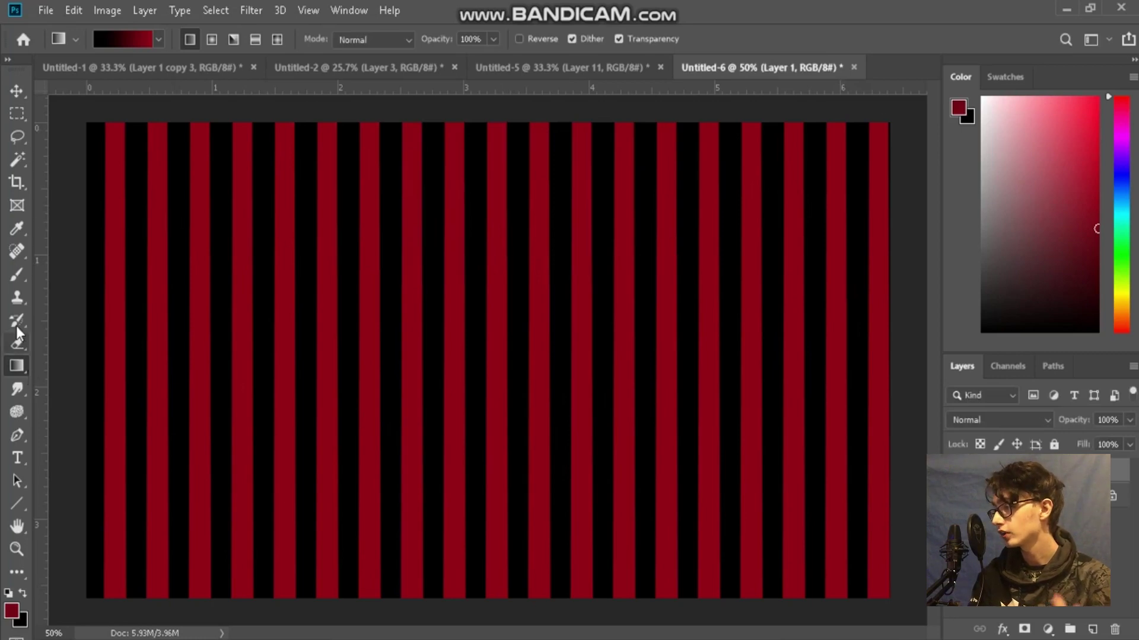
pyautogui.click(19, 274)
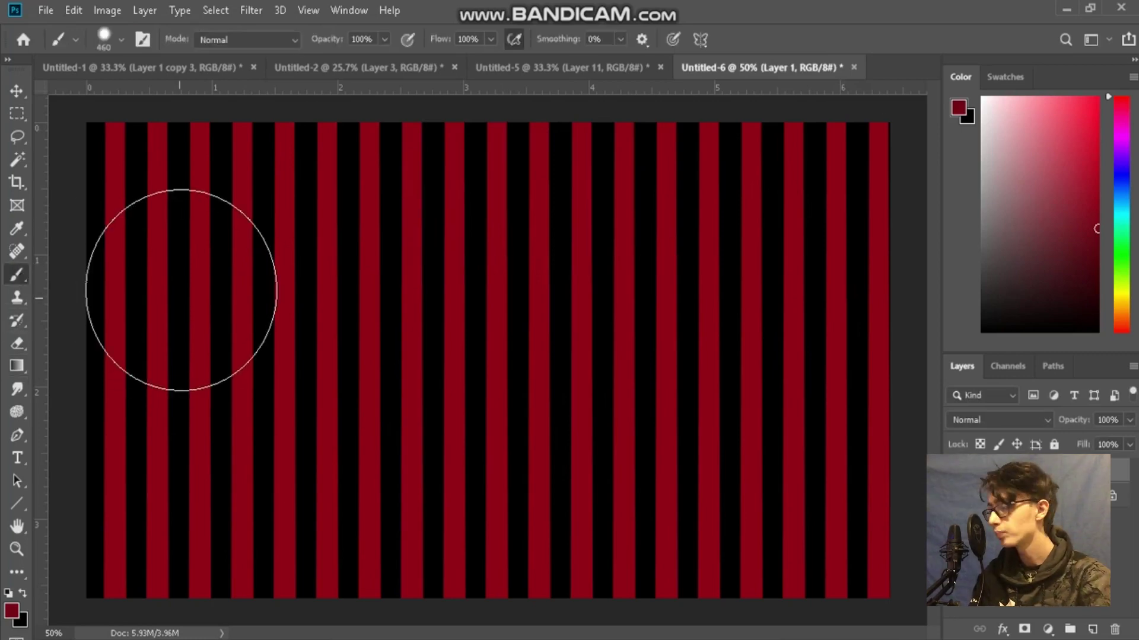
pyautogui.keyDown('alt'); pyautogui.rightClick(223, 285); pyautogui.keyUp('alt')
pyautogui.moveTo(522, 285)
pyautogui.mouseDown()
pyautogui.moveTo(700, 322)
pyautogui.moveTo(409, 362)
pyautogui.moveTo(765, 350)
pyautogui.moveTo(1016, 482)
pyautogui.moveTo(925, 533)
pyautogui.mouseUp()
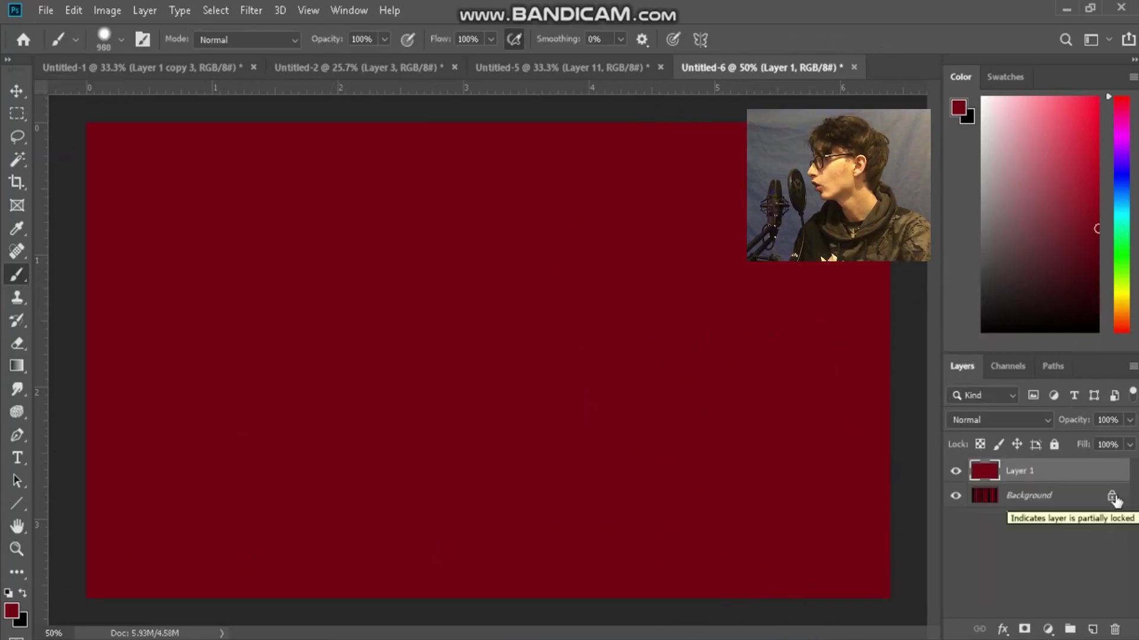
pyautogui.click(1113, 498)
pyautogui.moveTo(1066, 498)
pyautogui.mouseDown()
pyautogui.moveTo(1062, 470)
pyautogui.moveTo(1059, 485)
pyautogui.moveTo(1050, 474)
pyautogui.mouseUp()
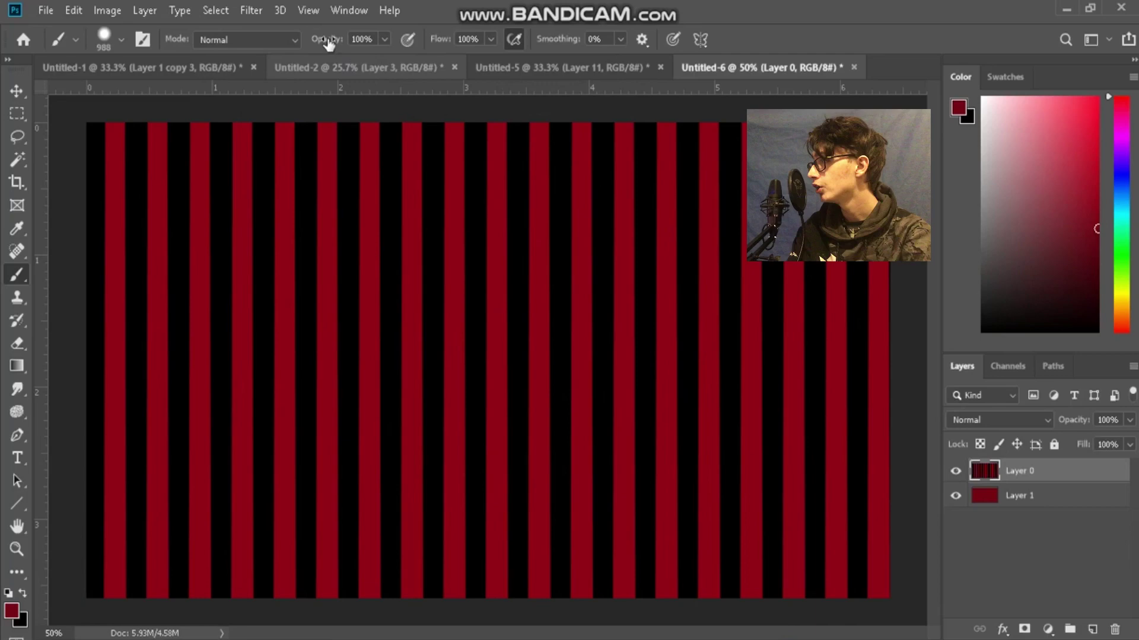
# Step: Select the red stripes with Color Range and add a layer mask to Layer 0
pyautogui.click(216, 11)
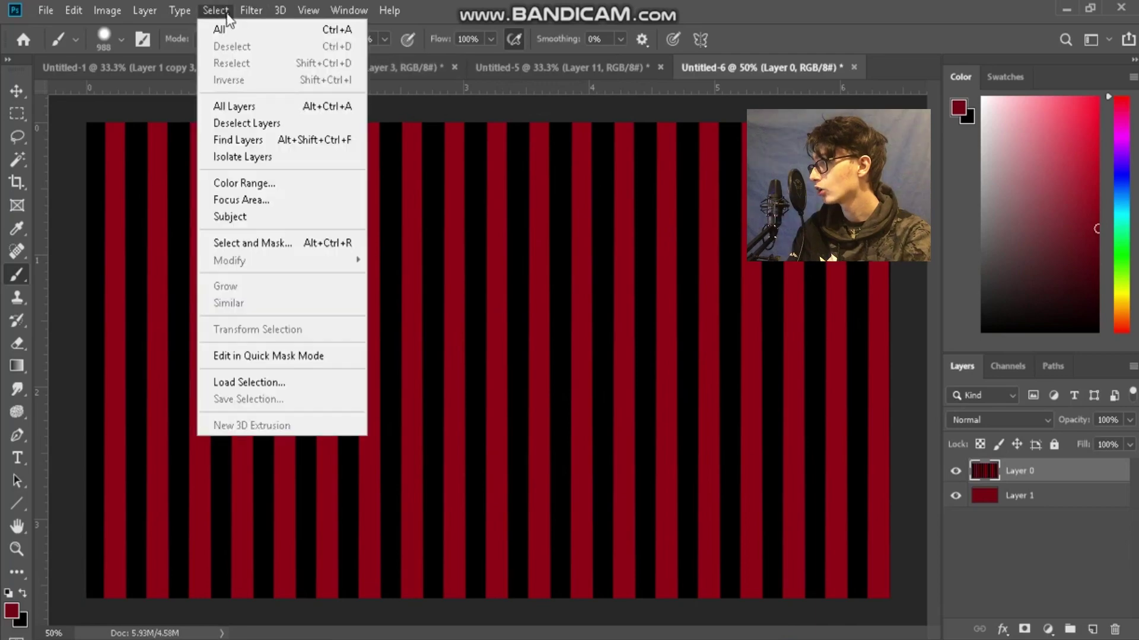
pyautogui.click(318, 180)
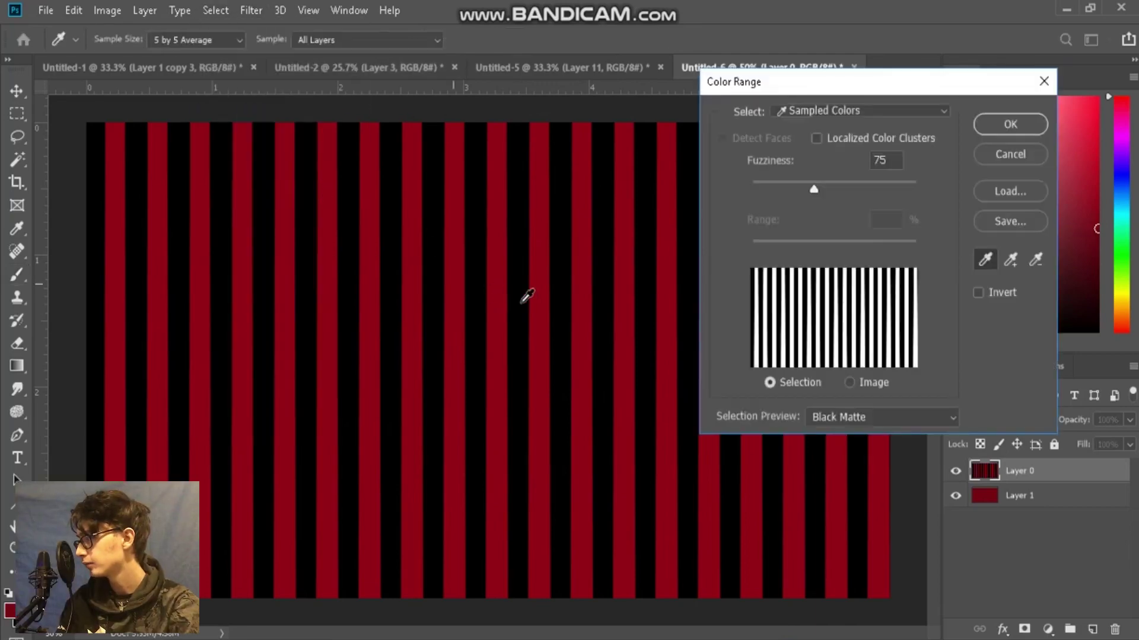
pyautogui.click(434, 274)
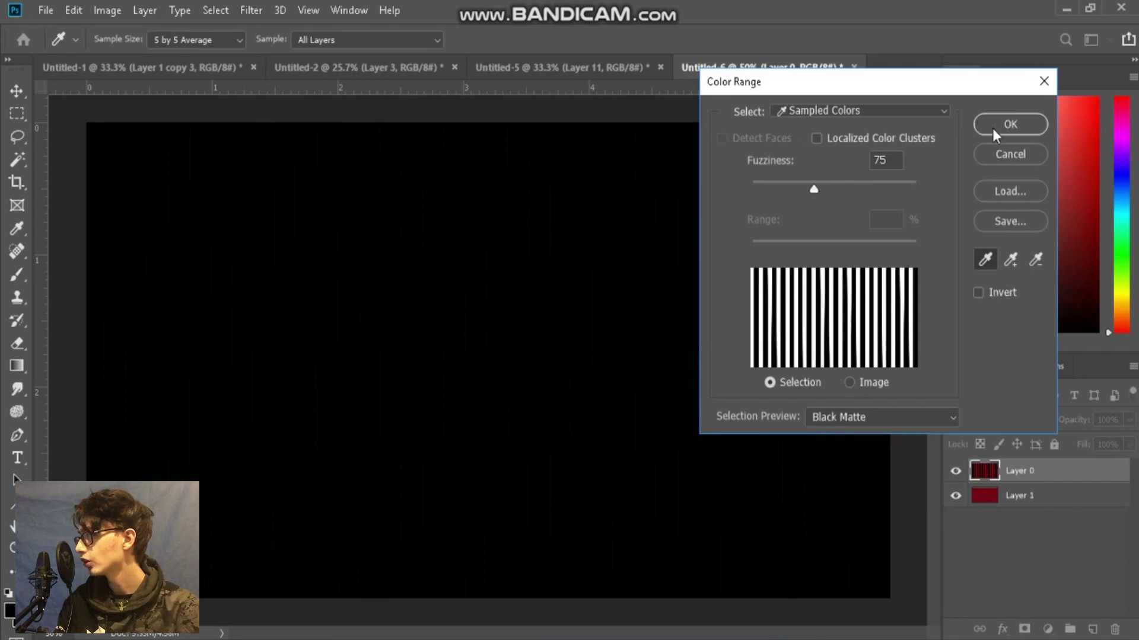
pyautogui.click(994, 128)
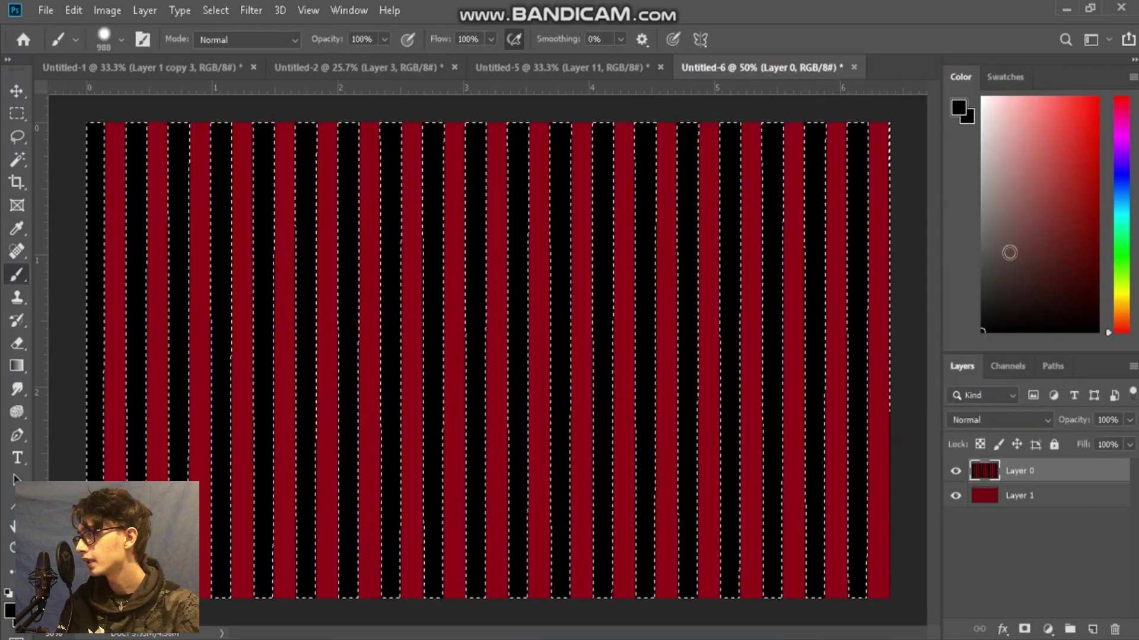
pyautogui.click(1025, 630)
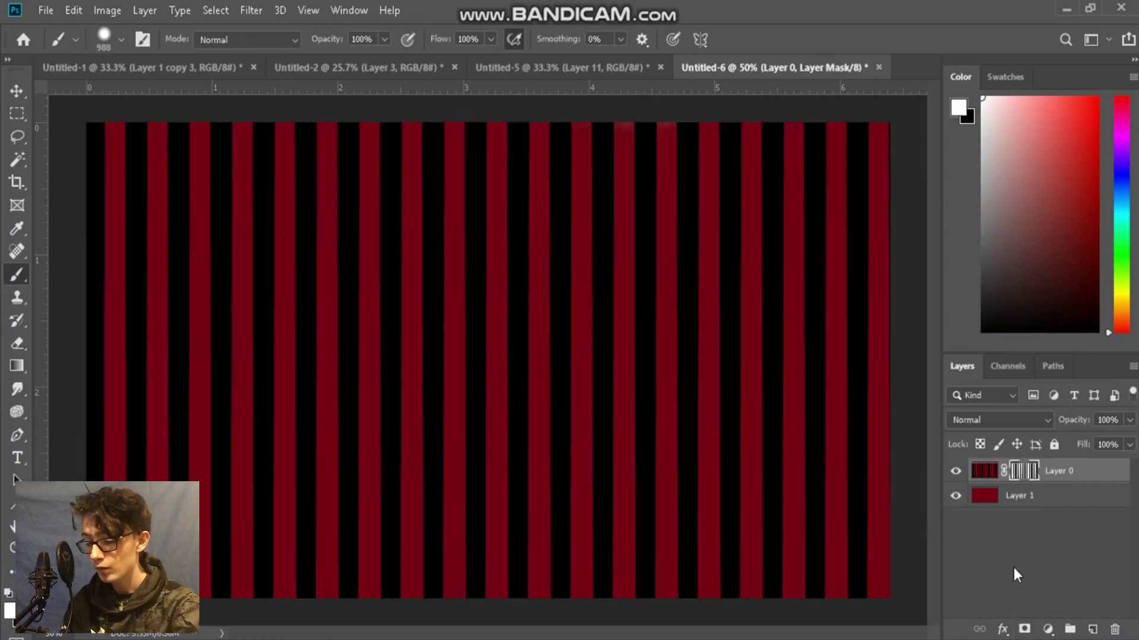
# Step: Duplicate the striped layer and rotate the copy 90° clockwise so the stripes run horizontally
pyautogui.hotkey('ctrl', 'j')
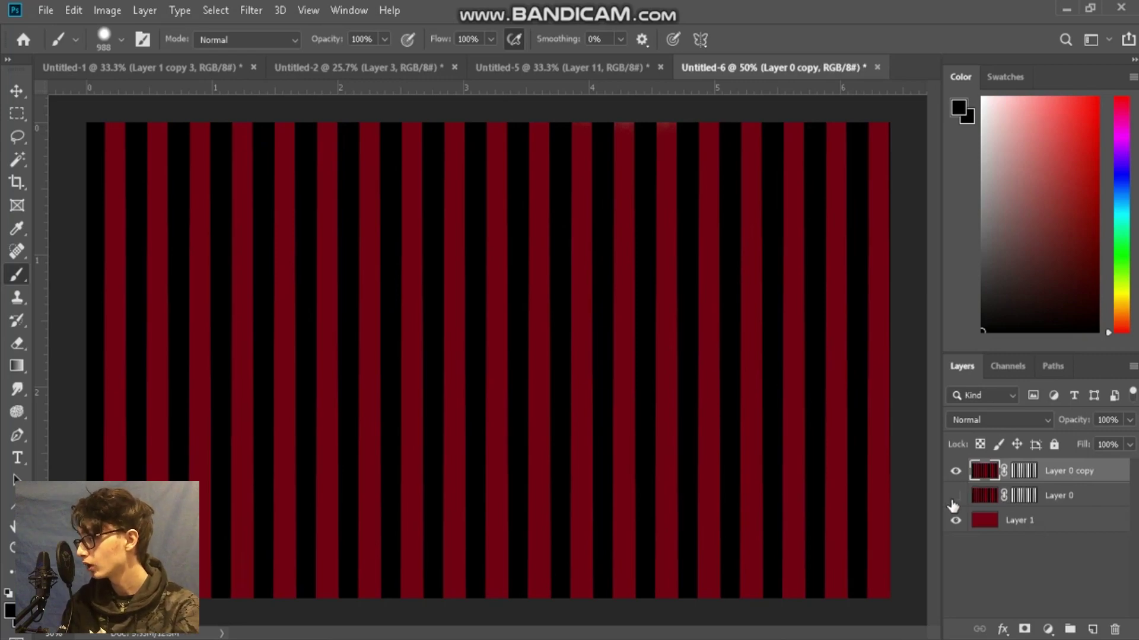
pyautogui.hotkey('ctrl', 't')
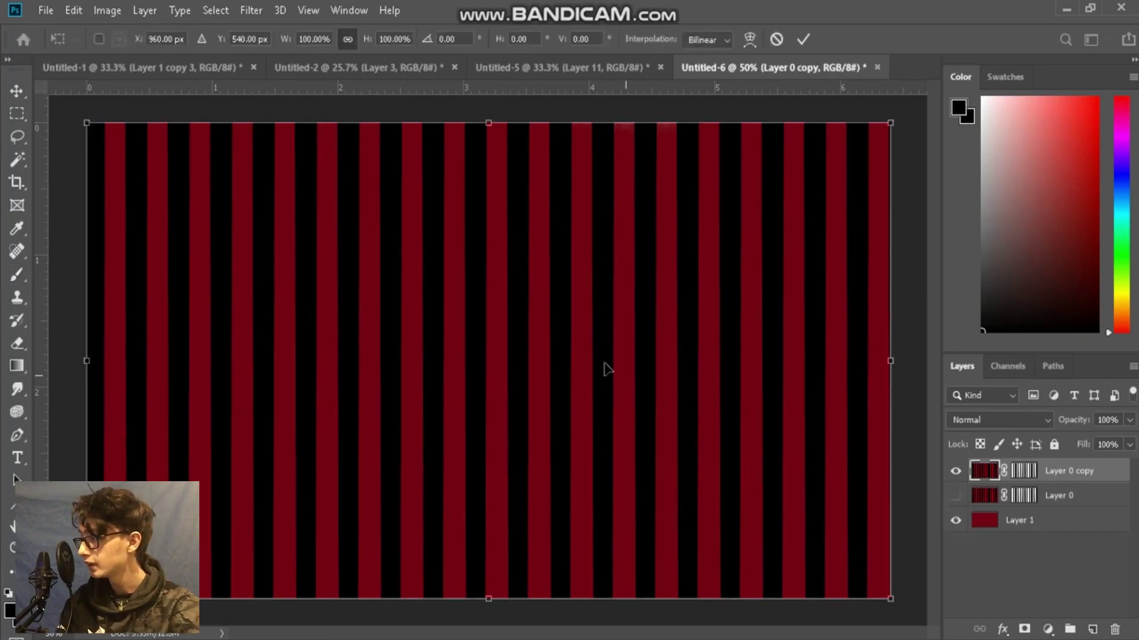
pyautogui.rightClick(608, 370)
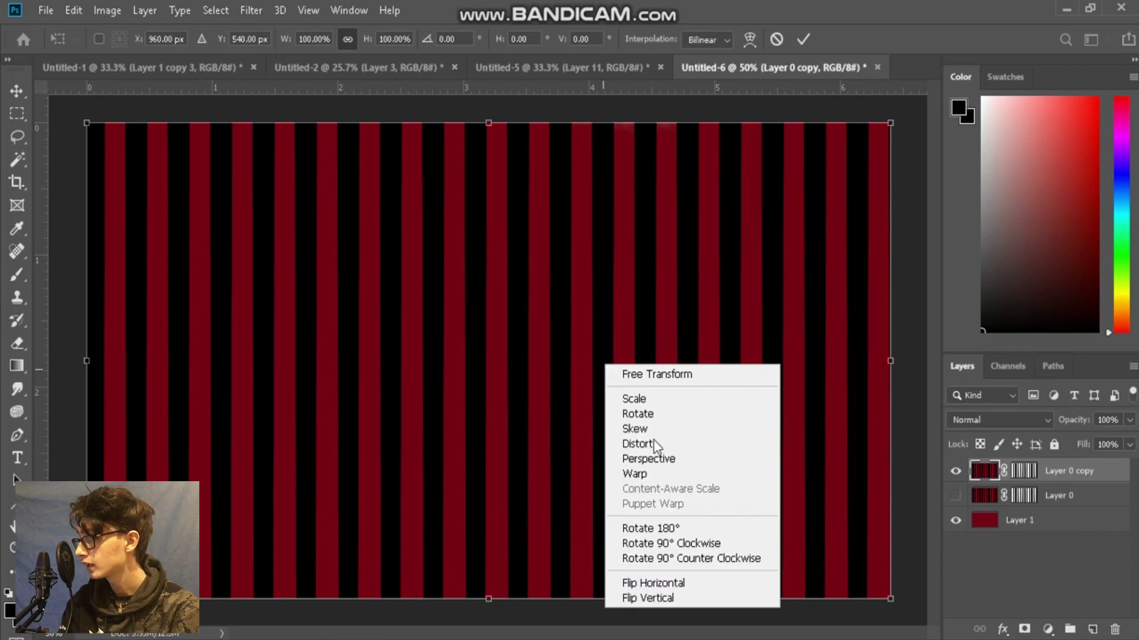
pyautogui.rightClick(647, 476)
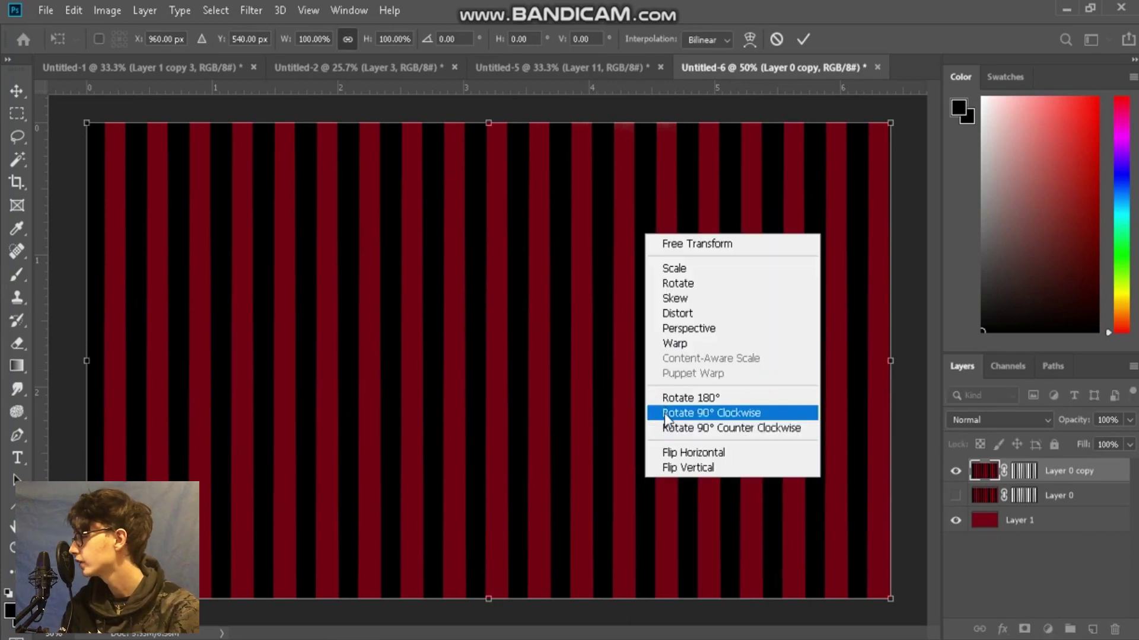
pyautogui.click(664, 413)
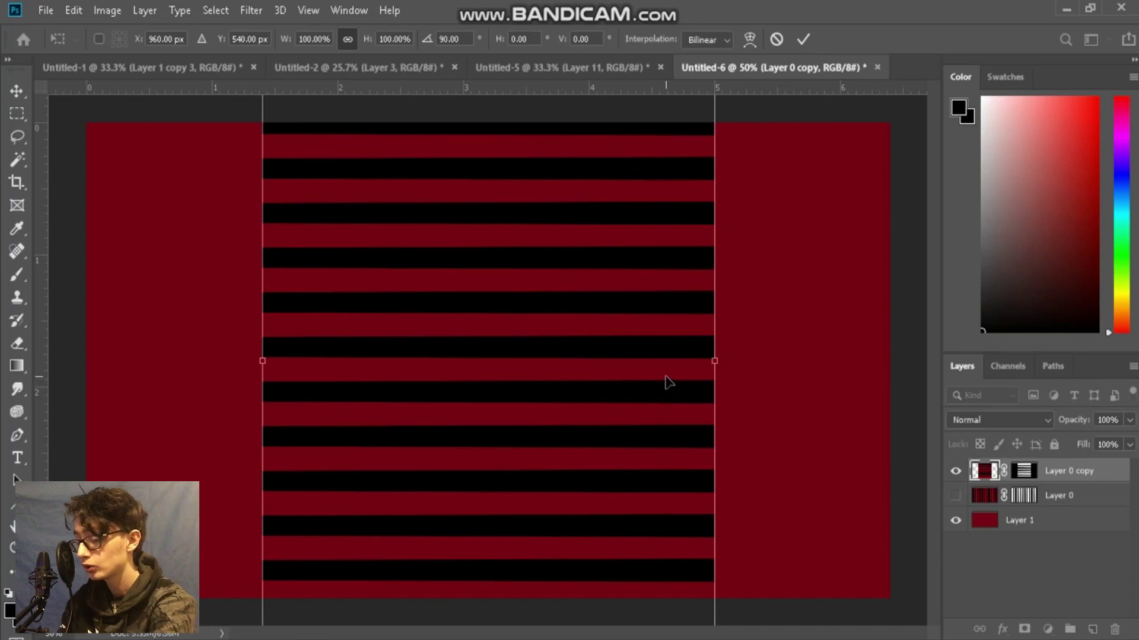
pyautogui.hotkey('ctrl', '-')
pyautogui.hotkey('ctrl', '-')
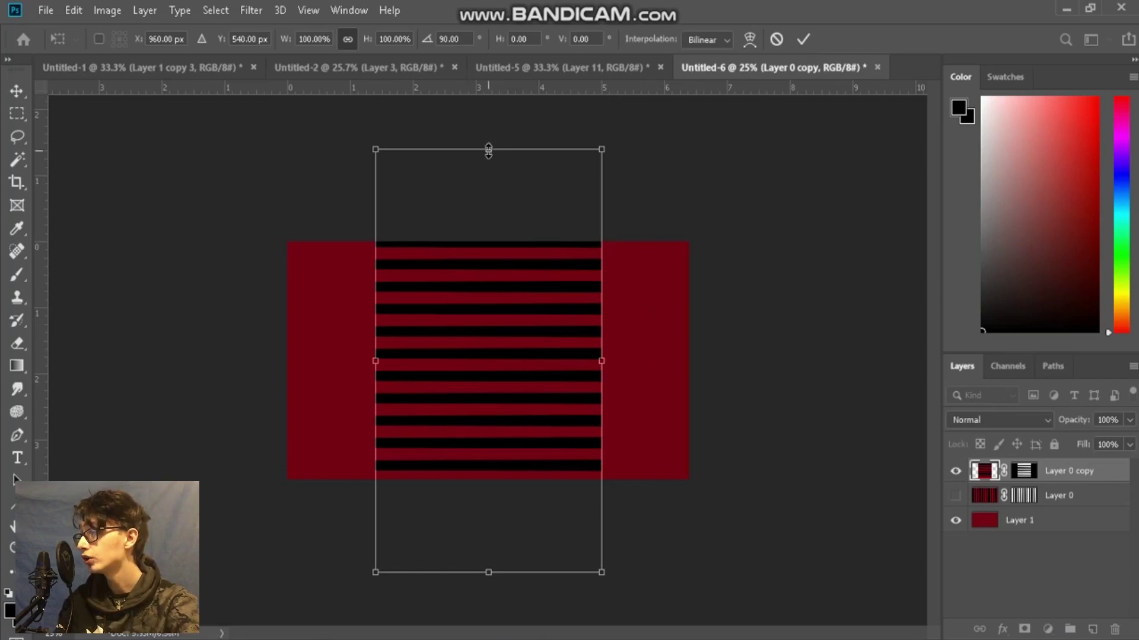
# Step: Stretch the rotated stripes to all canvas edges, commit, and duplicate the layer again
pyautogui.moveTo(488, 150); pyautogui.dragTo(488, 242)
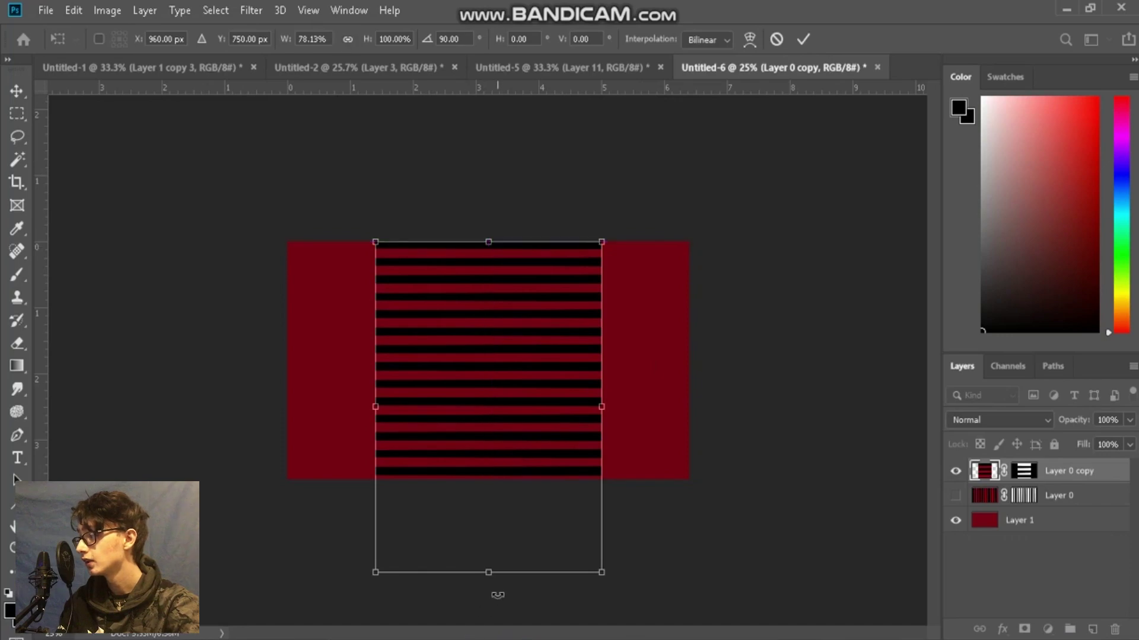
pyautogui.moveTo(488, 574); pyautogui.dragTo(488, 473)
pyautogui.moveTo(374, 357); pyautogui.dragTo(281, 353)
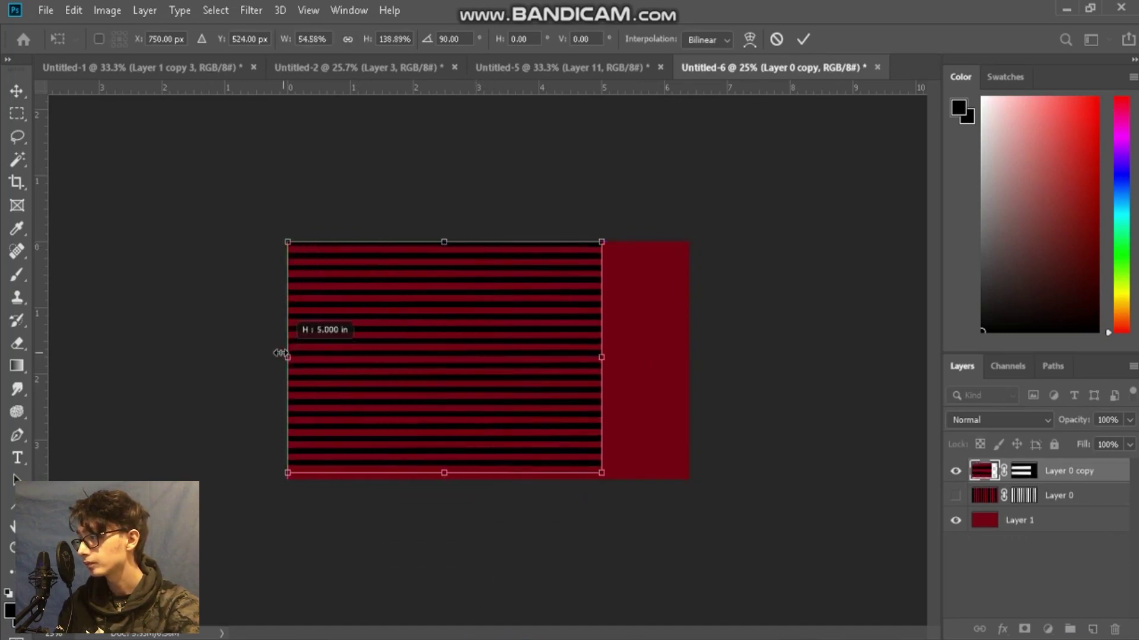
pyautogui.moveTo(601, 358); pyautogui.dragTo(691, 379)
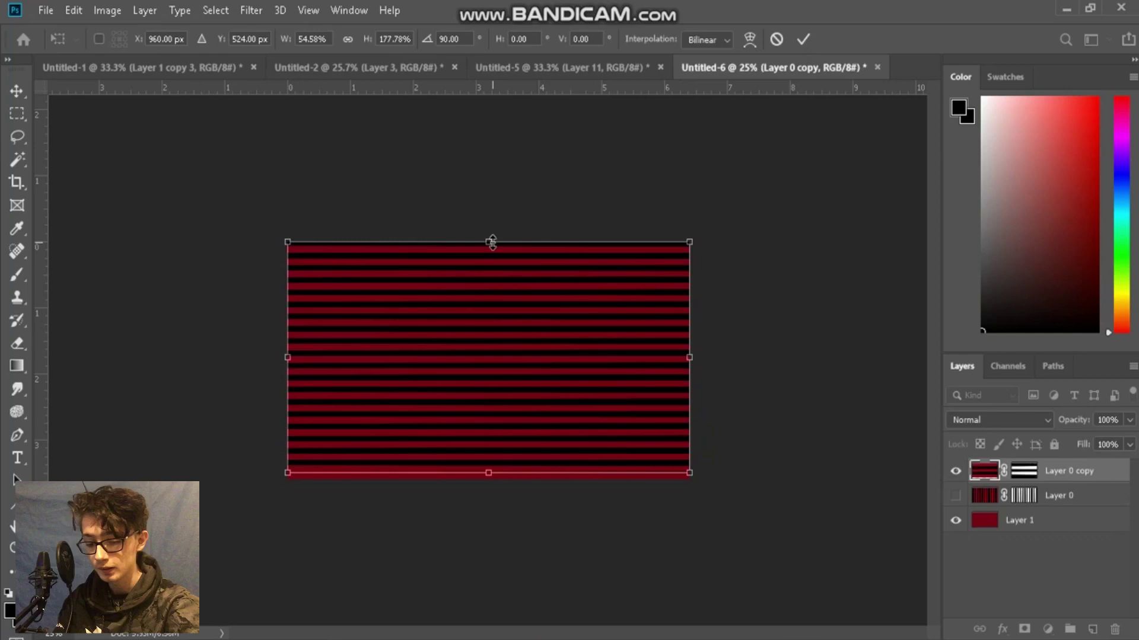
pyautogui.moveTo(492, 248); pyautogui.dragTo(496, 242)
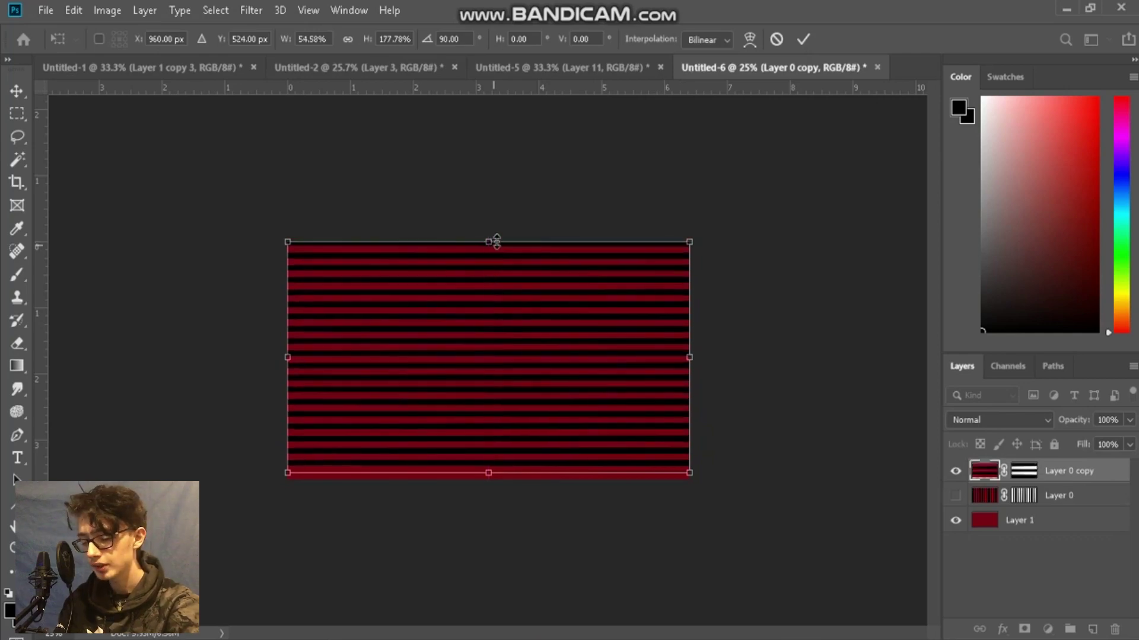
pyautogui.press('Return')
pyautogui.press('b')
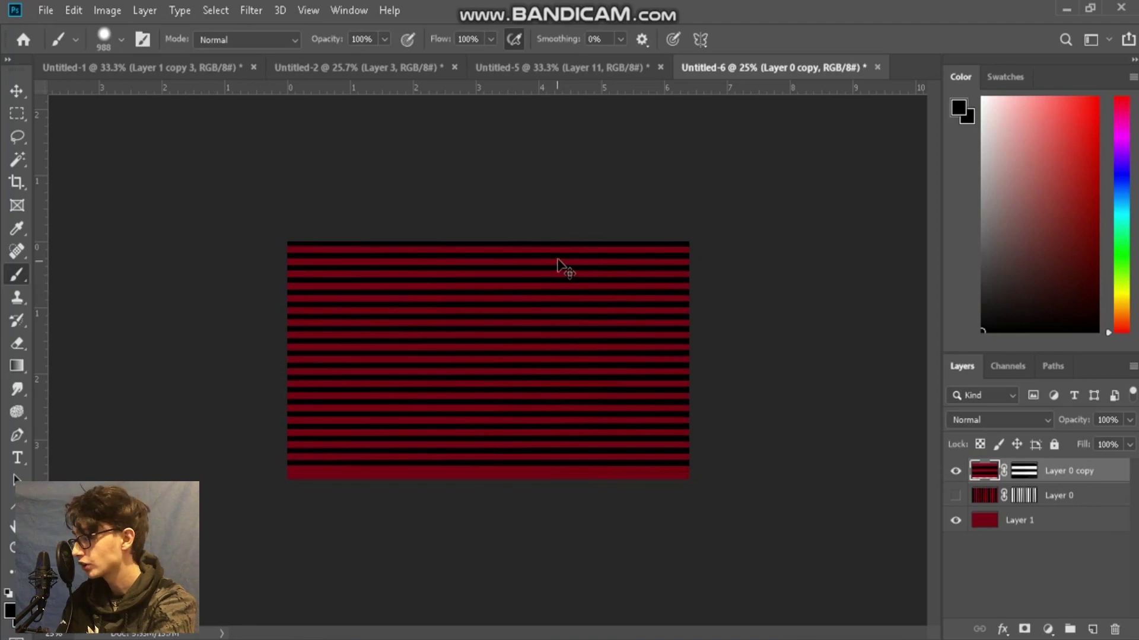
pyautogui.hotkey('ctrl', '0')
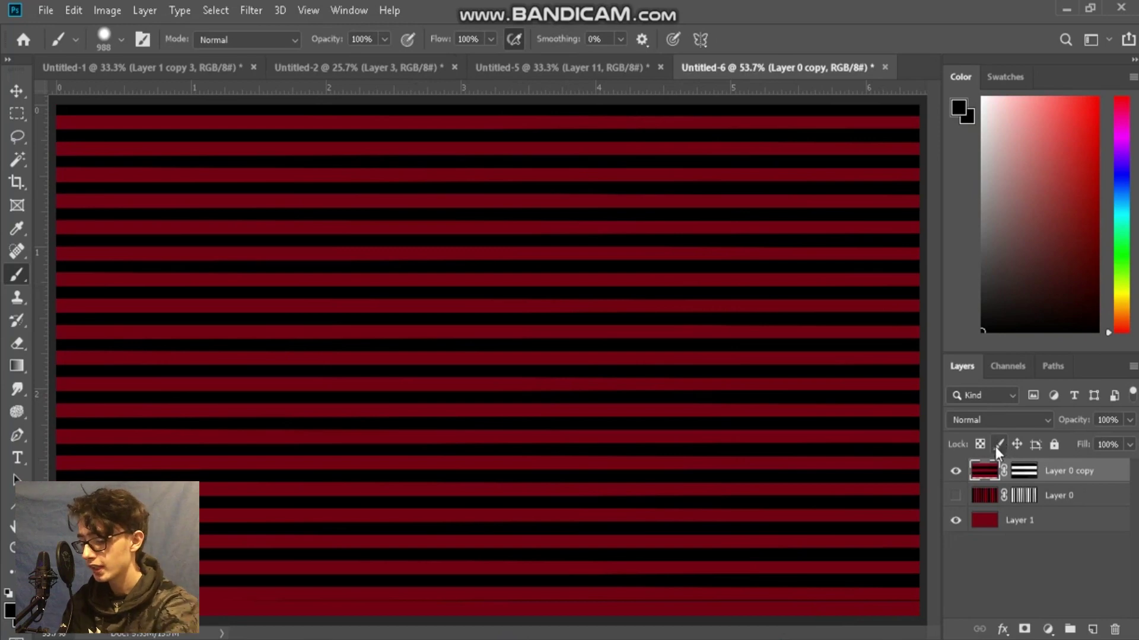
pyautogui.hotkey('ctrl', 'j')
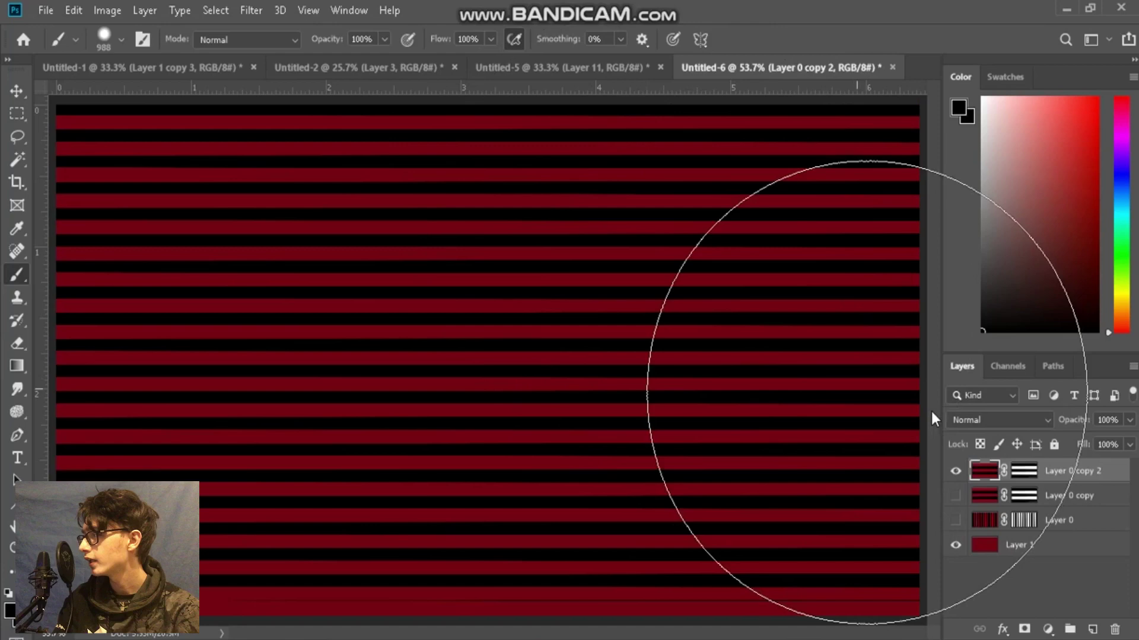
# Step: Rasterize Layer 0 copy 2 via Smart Object, duplicate it as copy 3, and hide copy 2
pyautogui.rightClick(1081, 476)
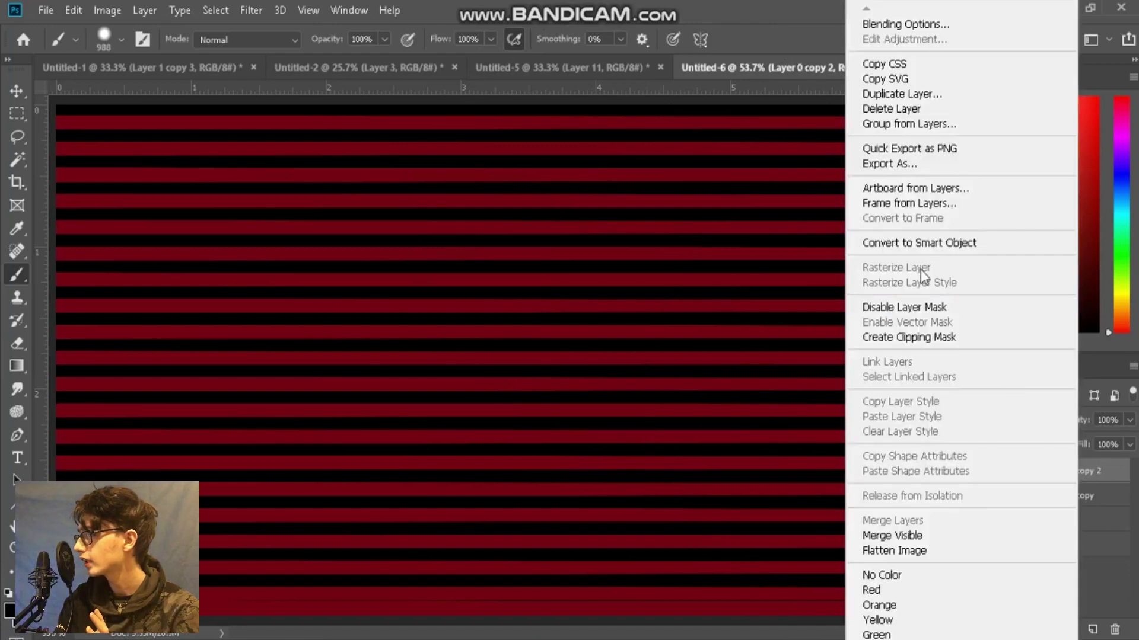
pyautogui.click(922, 245)
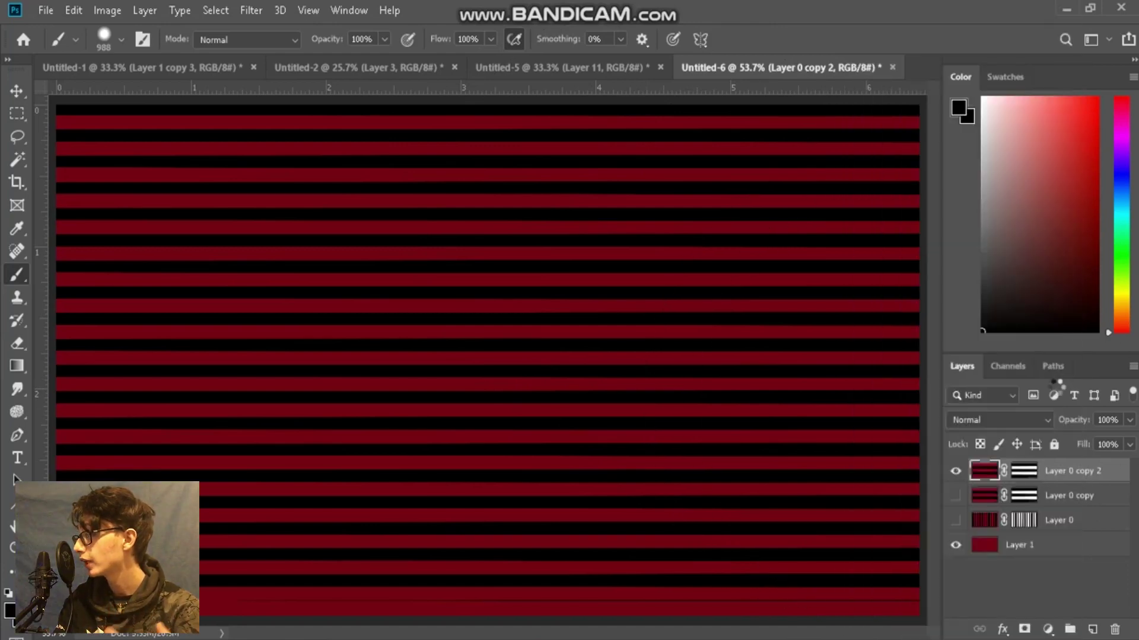
pyautogui.rightClick(1052, 474)
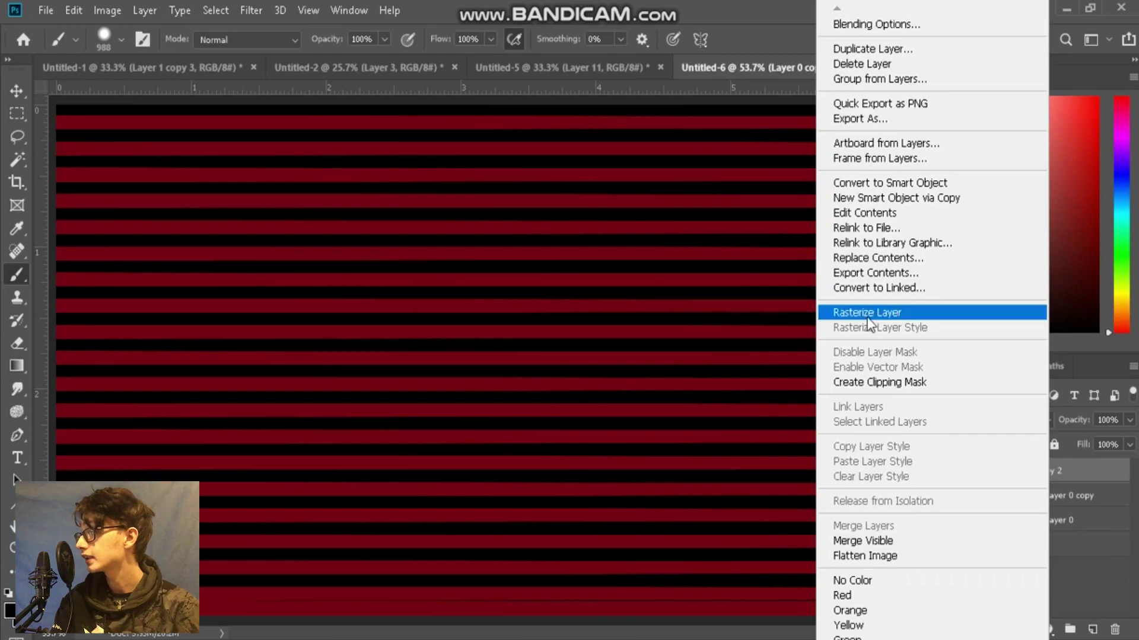
pyautogui.click(884, 310)
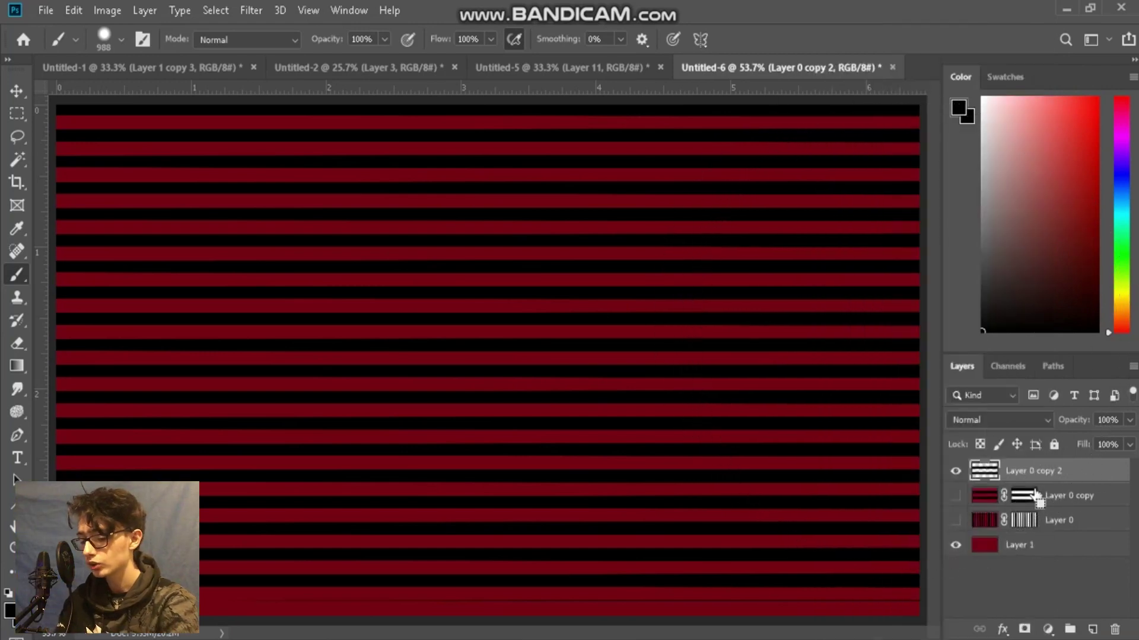
pyautogui.hotkey('ctrl', 'j')
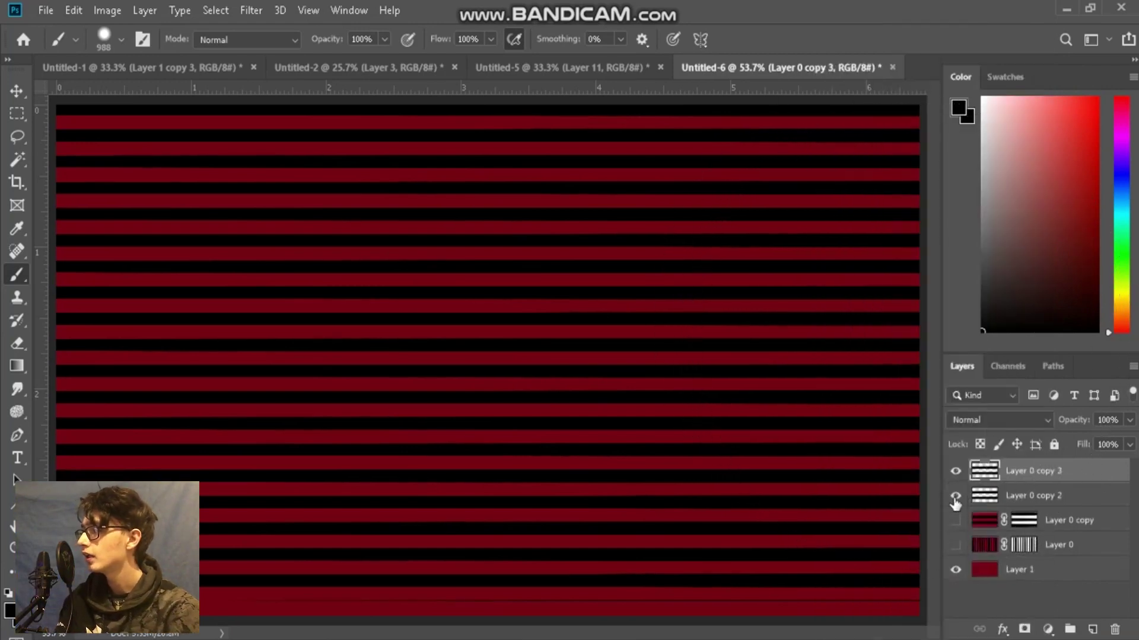
pyautogui.click(956, 500)
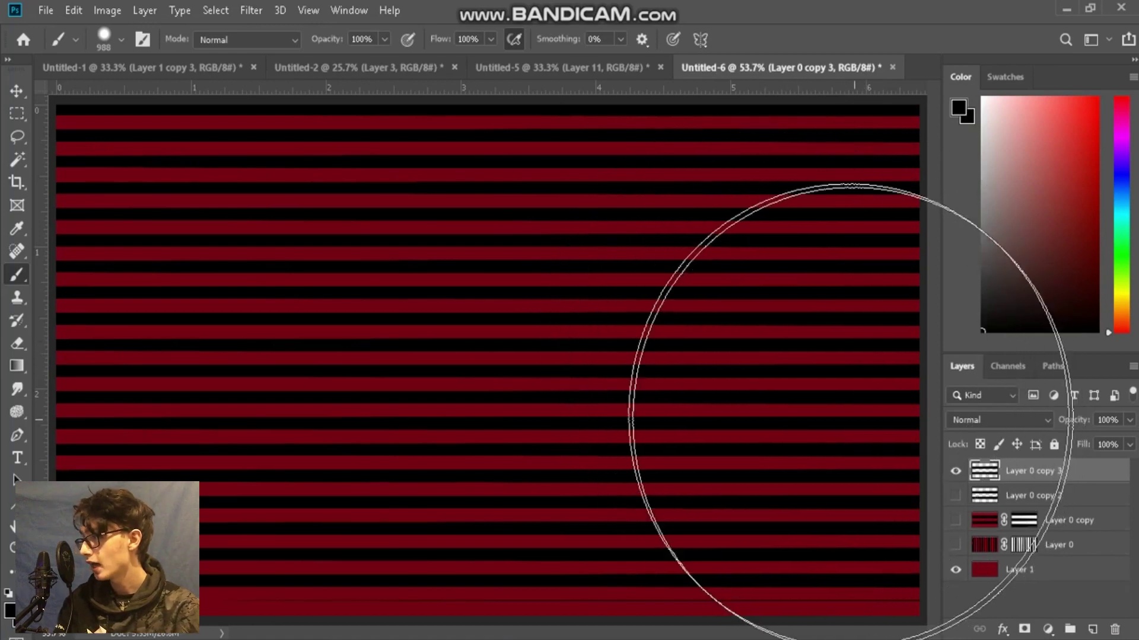
# Step: Apply a Wave filter with 1 generator, wavelength 132–133 and amplitude 78–79 to the stripes
pyautogui.click(251, 11)
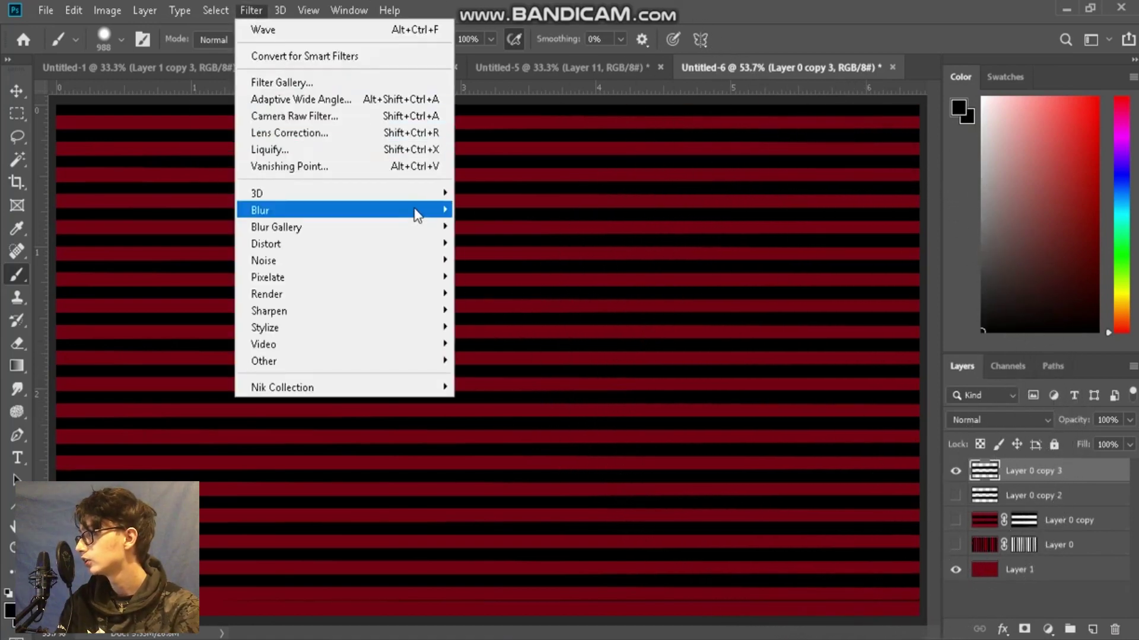
pyautogui.moveTo(424, 229)
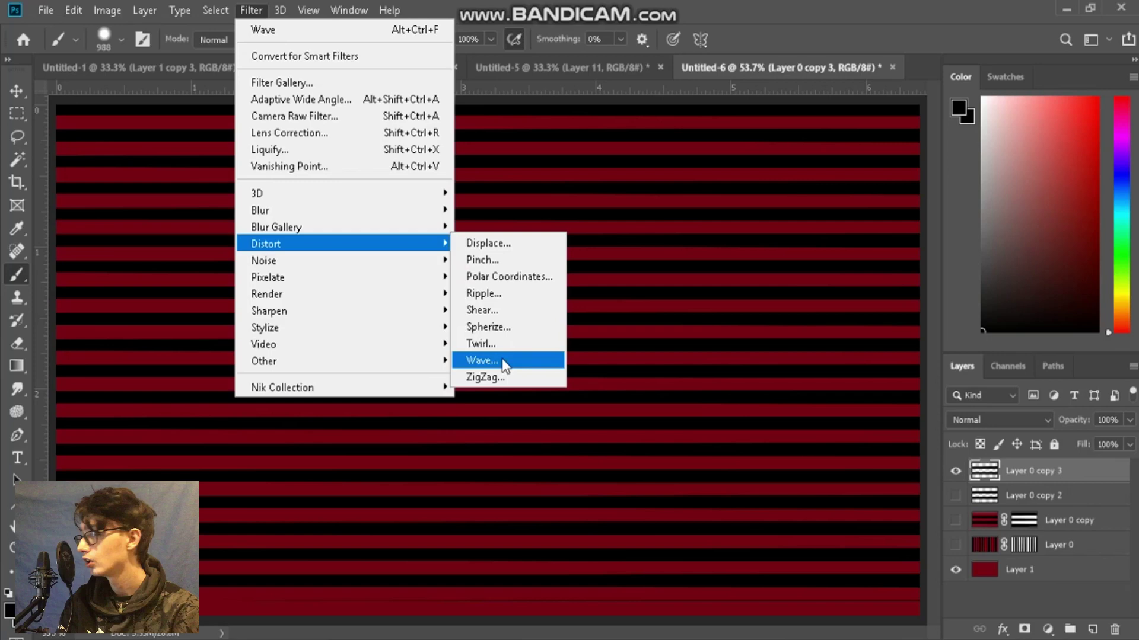
pyautogui.click(502, 361)
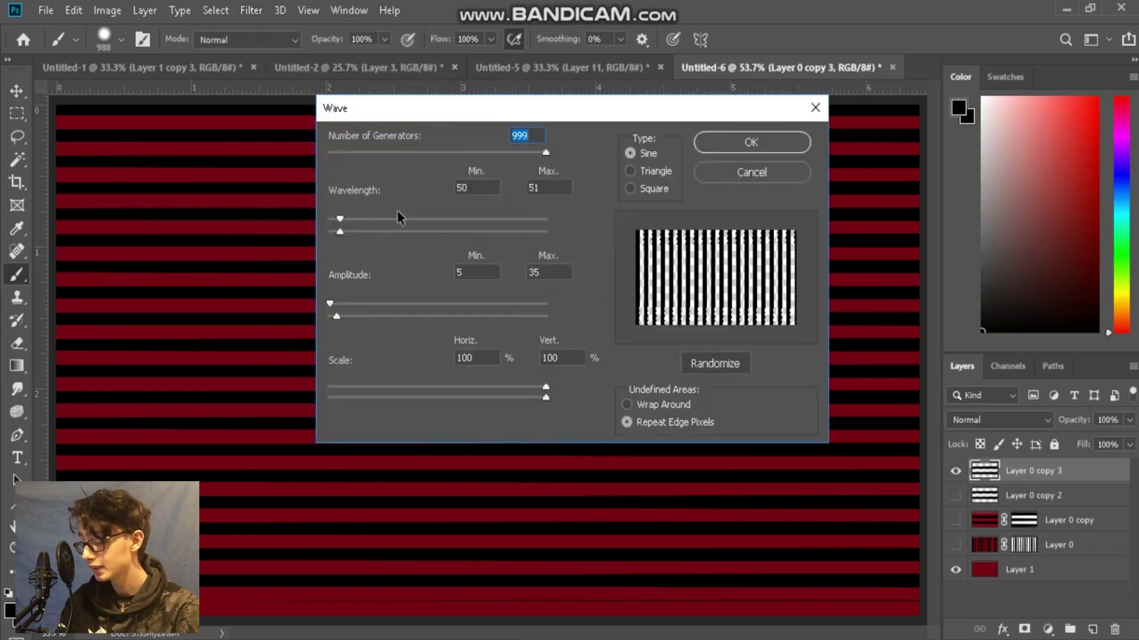
pyautogui.moveTo(339, 225); pyautogui.dragTo(377, 225)
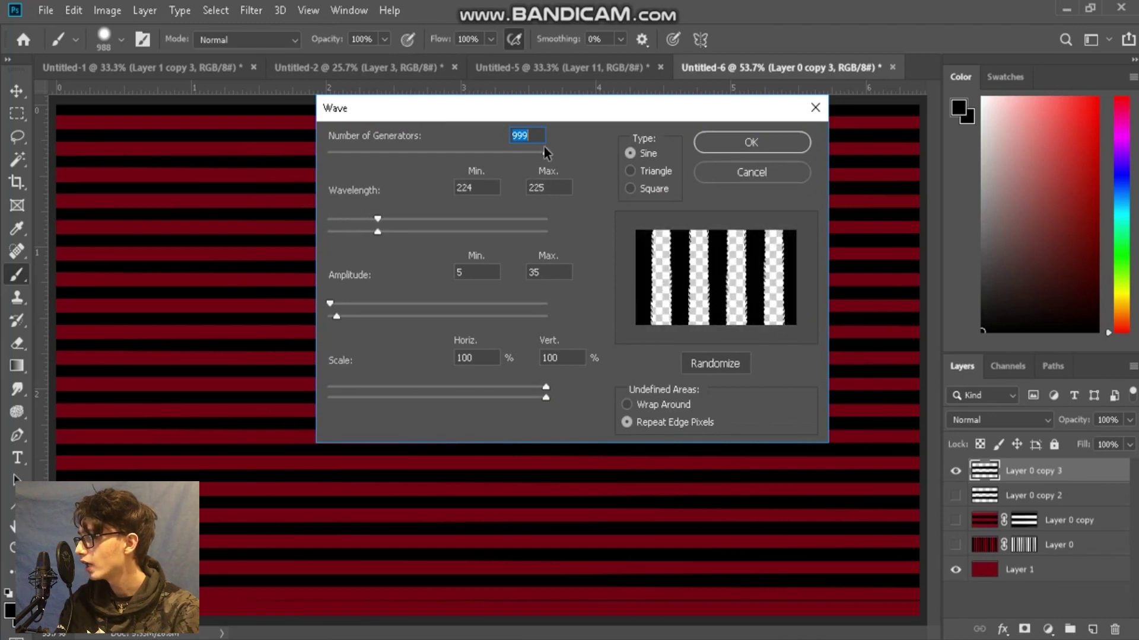
pyautogui.moveTo(545, 153); pyautogui.dragTo(304, 167)
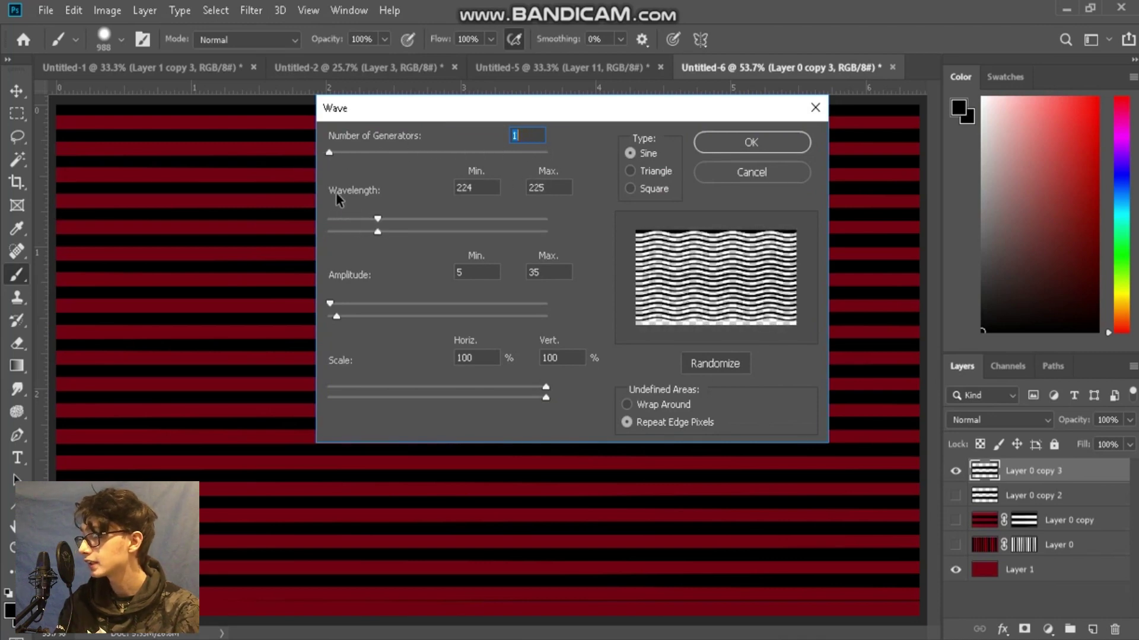
pyautogui.moveTo(371, 233); pyautogui.dragTo(351, 251)
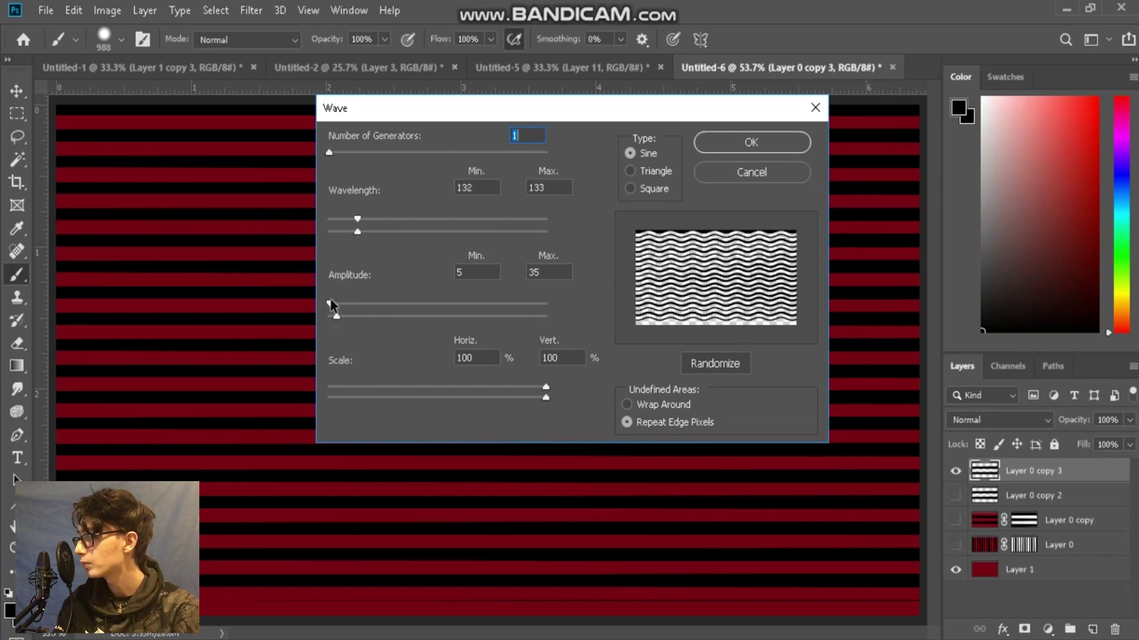
pyautogui.moveTo(332, 306); pyautogui.dragTo(348, 309)
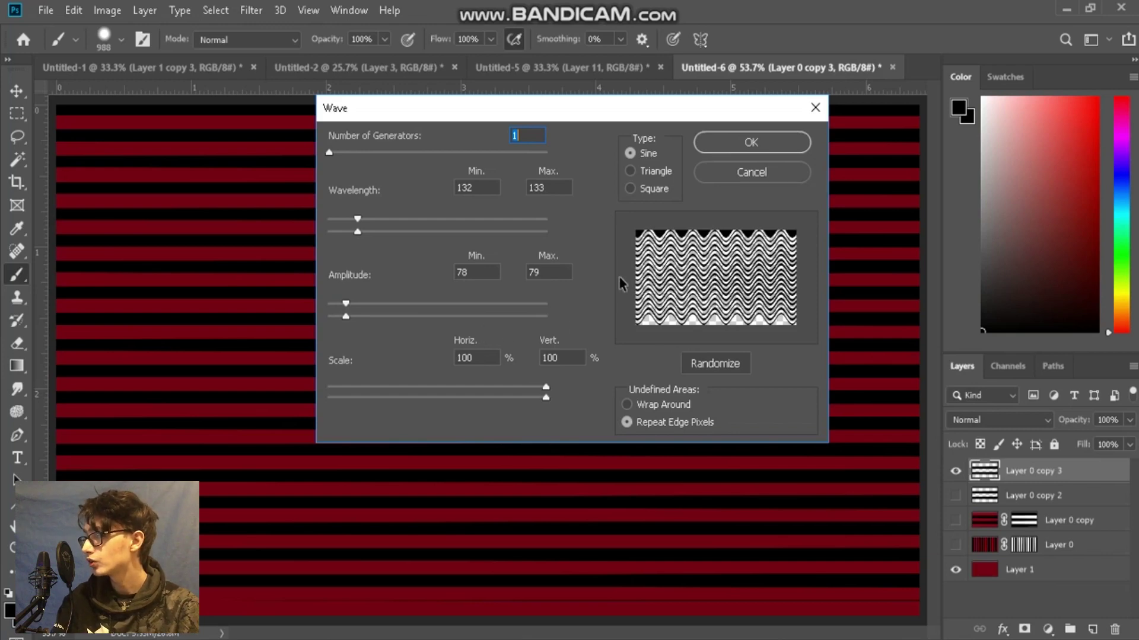
pyautogui.click(753, 143)
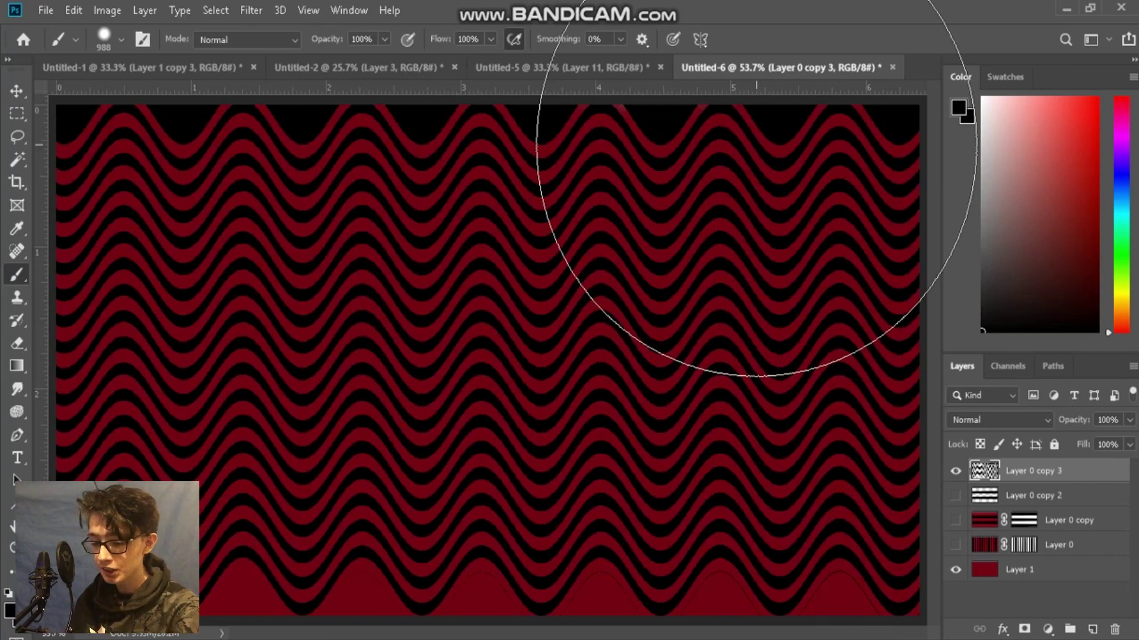
# Step: Rotate Layer 0 copy 3 to about -5.19° and scale it to roughly 151%
pyautogui.hotkey('ctrl', 't')
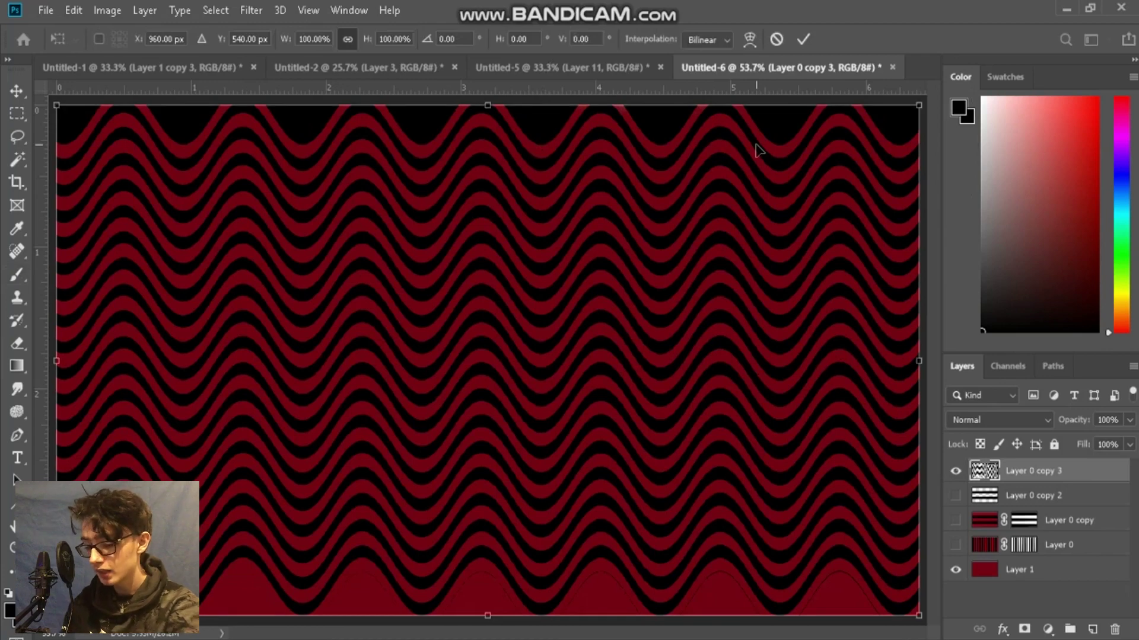
pyautogui.hotkey('ctrl', '-')
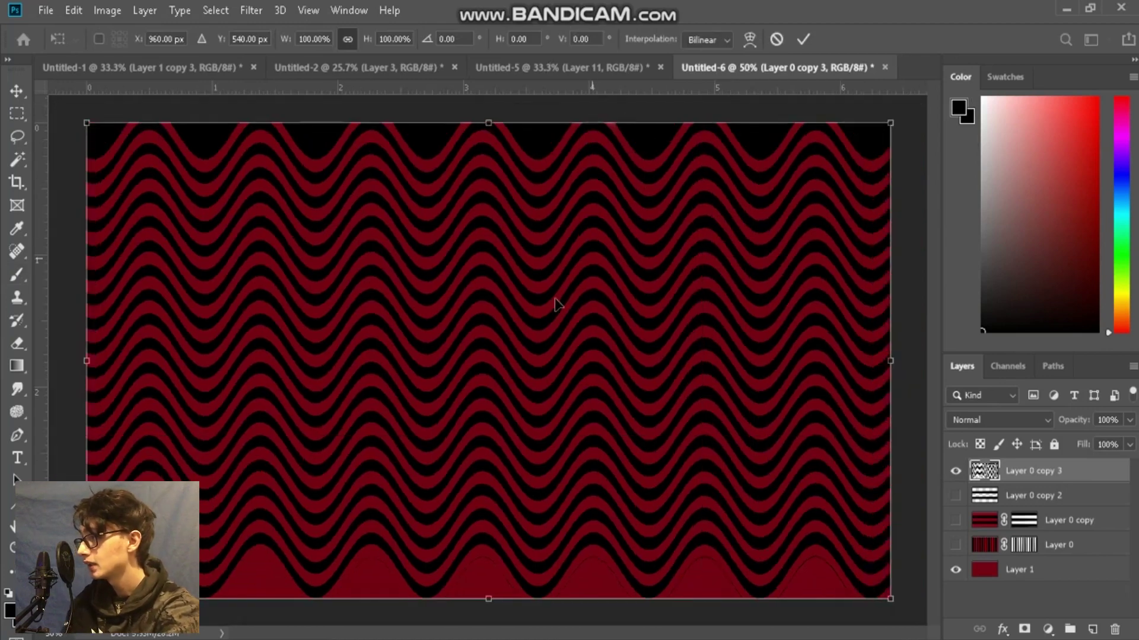
pyautogui.hotkey('ctrl', '-')
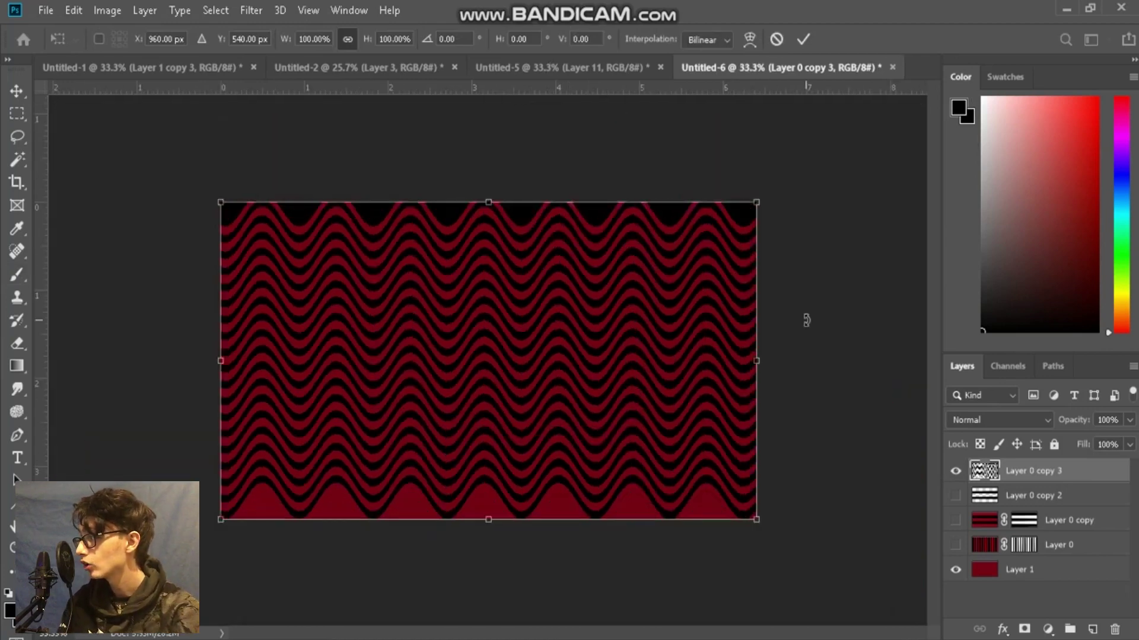
pyautogui.moveTo(806, 320); pyautogui.dragTo(807, 292)
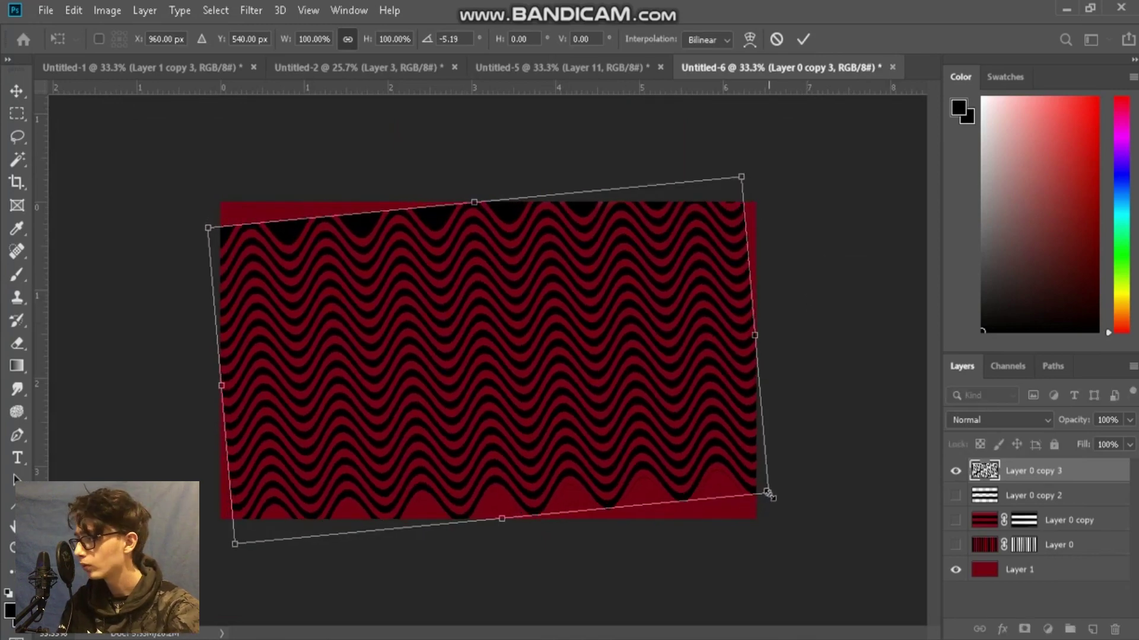
pyautogui.moveTo(769, 493); pyautogui.dragTo(833, 603)
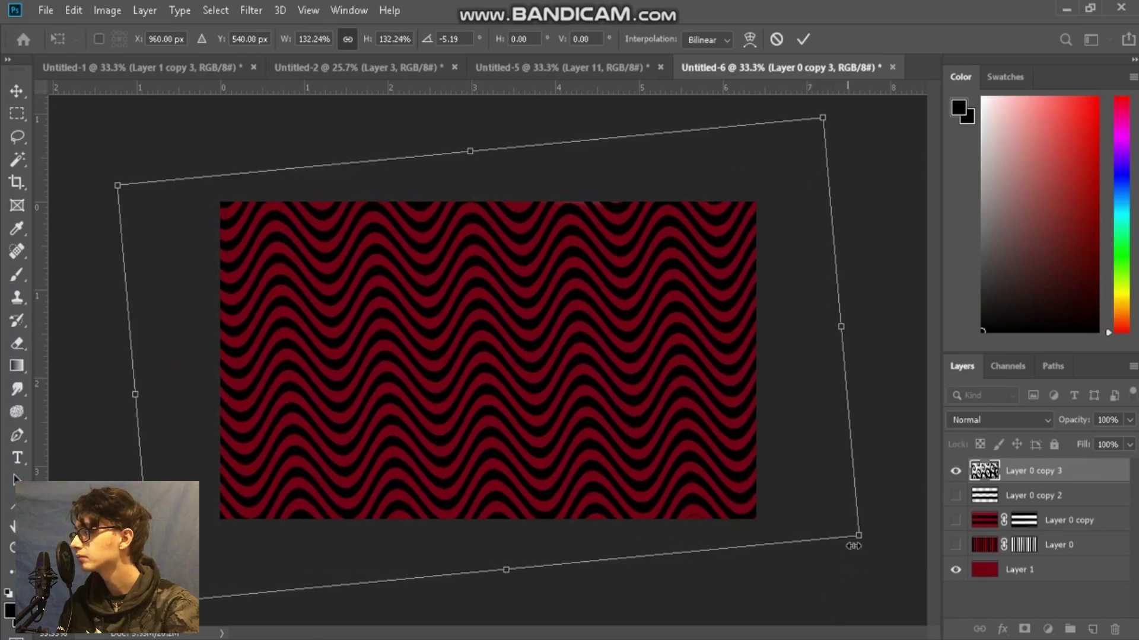
pyautogui.moveTo(859, 537)
pyautogui.mouseDown()
pyautogui.moveTo(877, 634)
pyautogui.moveTo(877, 600)
pyautogui.mouseUp()
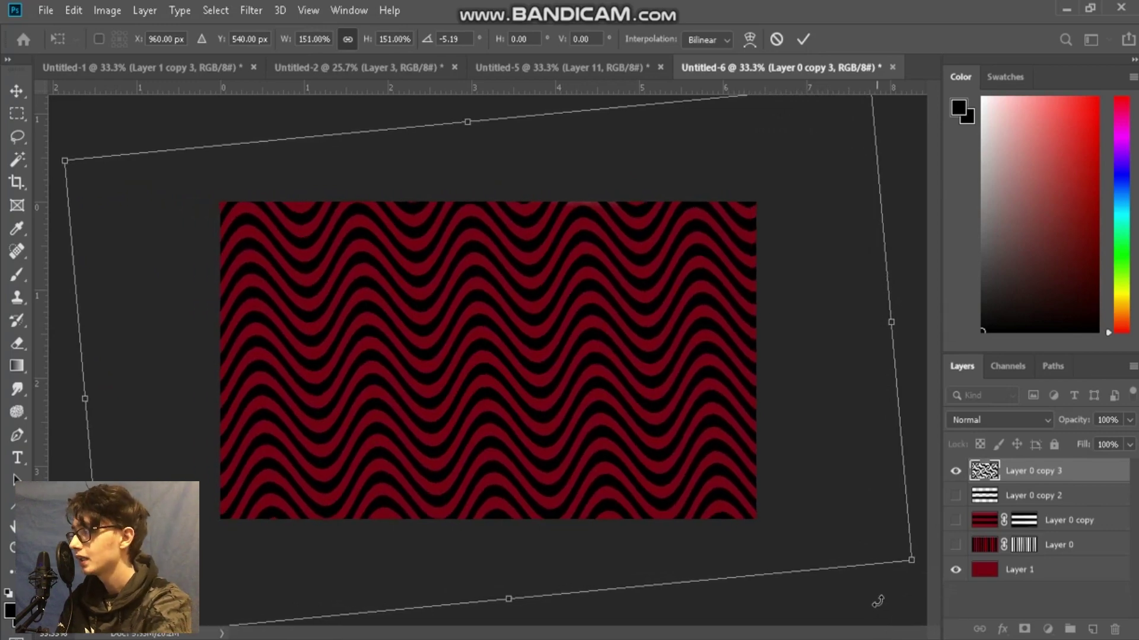
pyautogui.press('b')
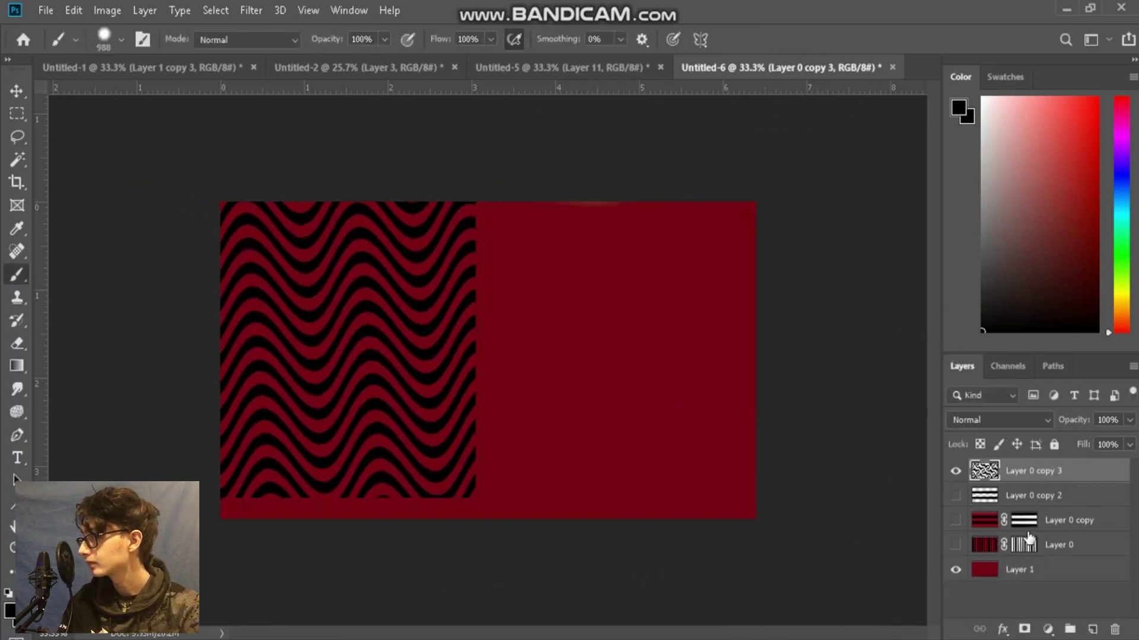
# Step: Open Liquify and enlarge the Forward Warp brush to 1030
pyautogui.click(956, 472)
pyautogui.click(956, 472)
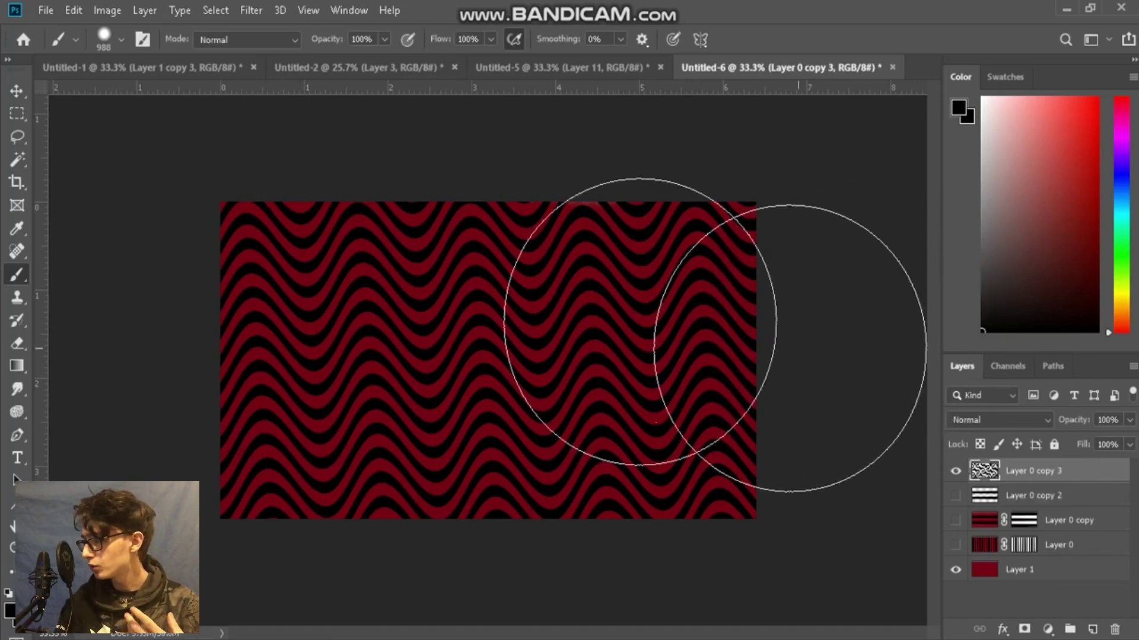
pyautogui.click(255, 4)
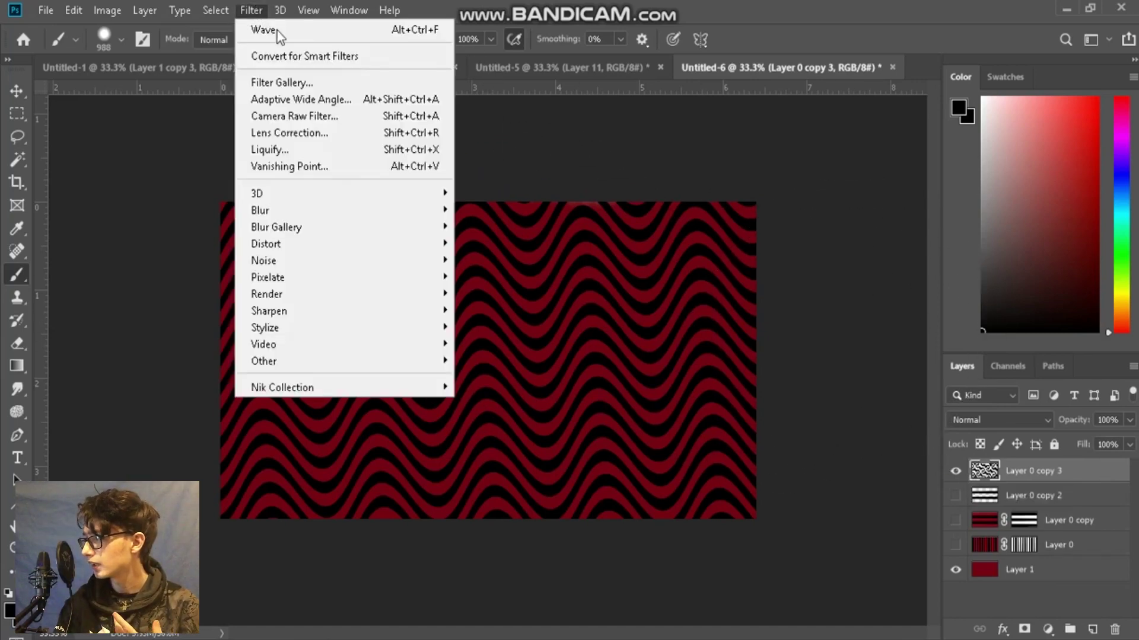
pyautogui.click(341, 151)
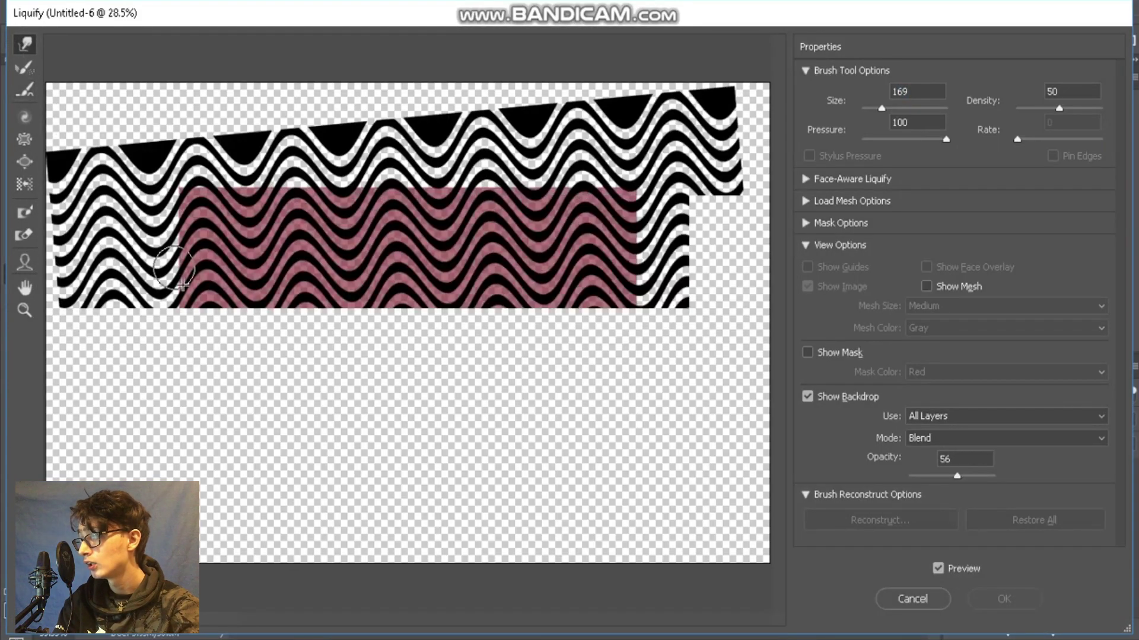
pyautogui.press('alt')
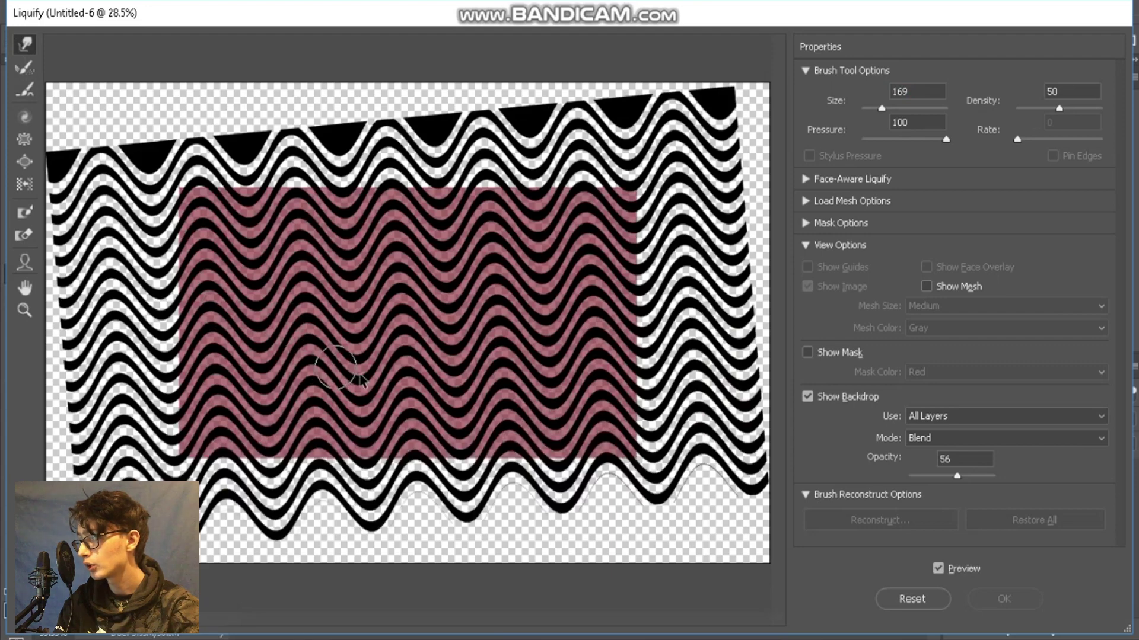
pyautogui.press(']')
pyautogui.press(']')
pyautogui.press(']')
pyautogui.press(']')
pyautogui.press(']')
pyautogui.press(']')
pyautogui.press(']')
pyautogui.press(']')
# Step: Swirl the waves through the middle, upper-left and right, and apply the Liquify warp
pyautogui.moveTo(524, 354)
pyautogui.mouseDown()
pyautogui.moveTo(557, 347)
pyautogui.moveTo(415, 284)
pyautogui.mouseUp()
pyautogui.moveTo(255, 301)
pyautogui.mouseDown()
pyautogui.moveTo(252, 364)
pyautogui.moveTo(279, 408)
pyautogui.mouseUp()
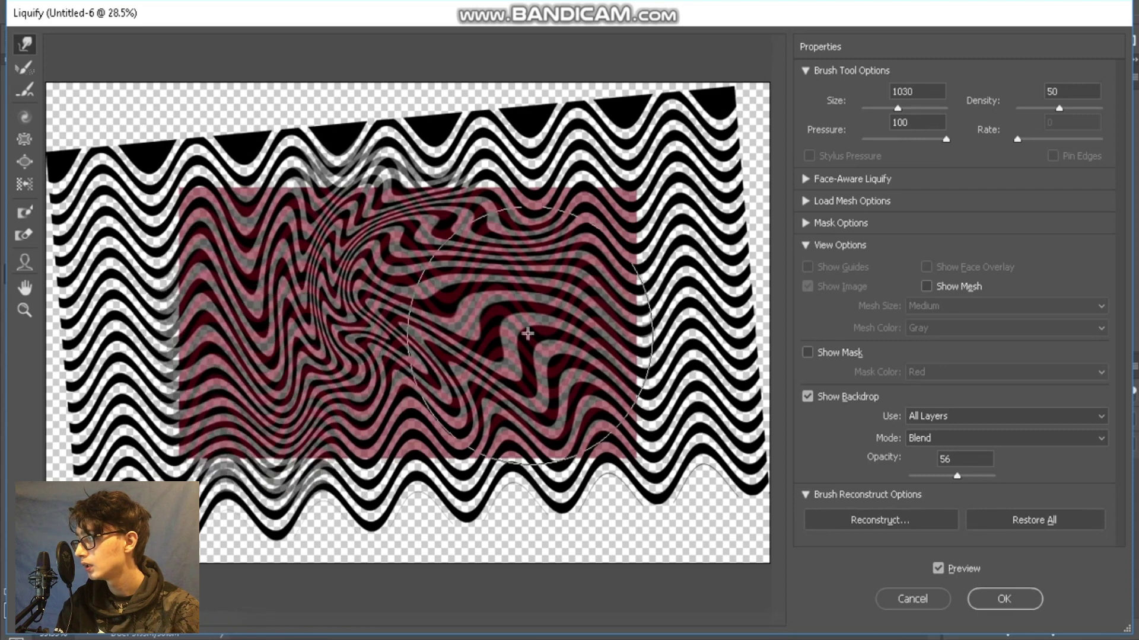
pyautogui.moveTo(547, 300)
pyautogui.mouseDown()
pyautogui.moveTo(596, 259)
pyautogui.moveTo(534, 391)
pyautogui.moveTo(578, 410)
pyautogui.mouseUp()
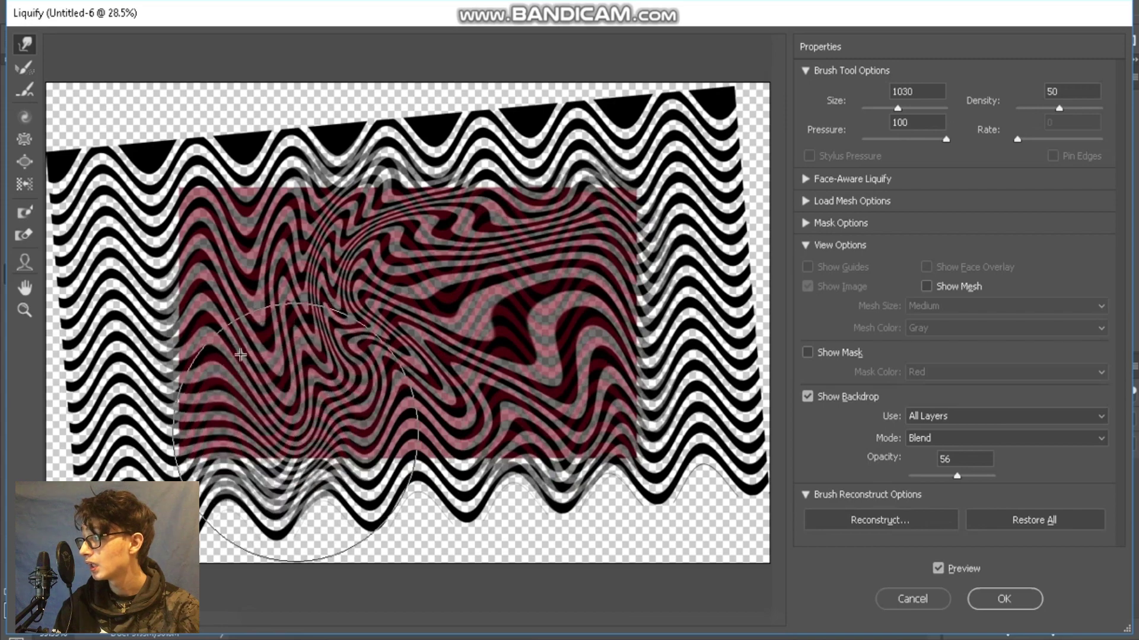
pyautogui.click(982, 599)
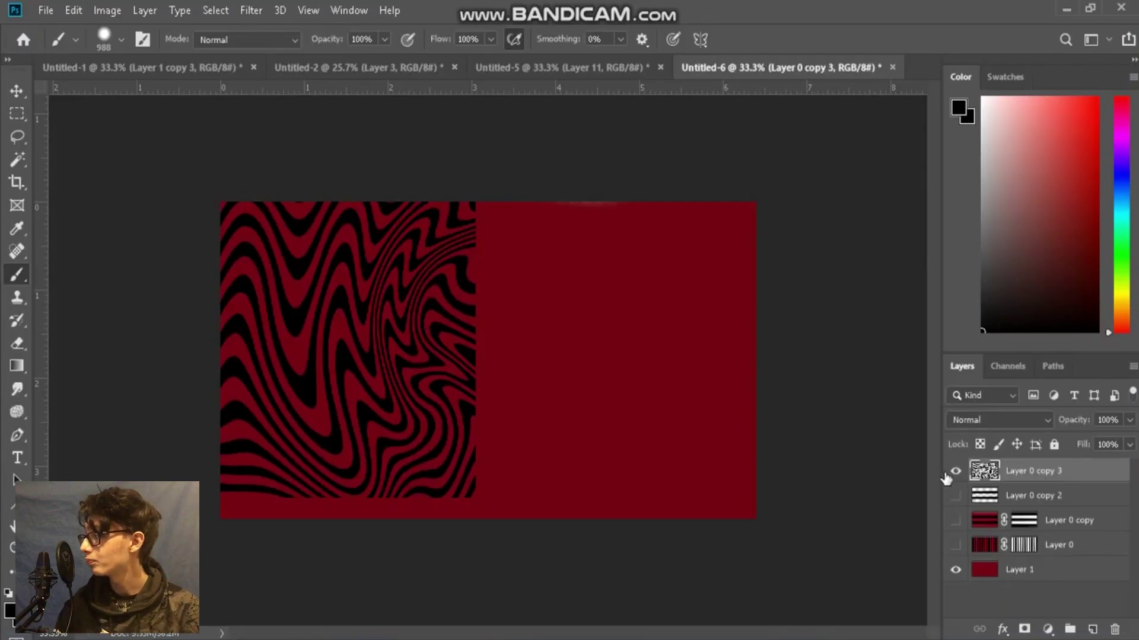
pyautogui.click(956, 471)
pyautogui.click(955, 471)
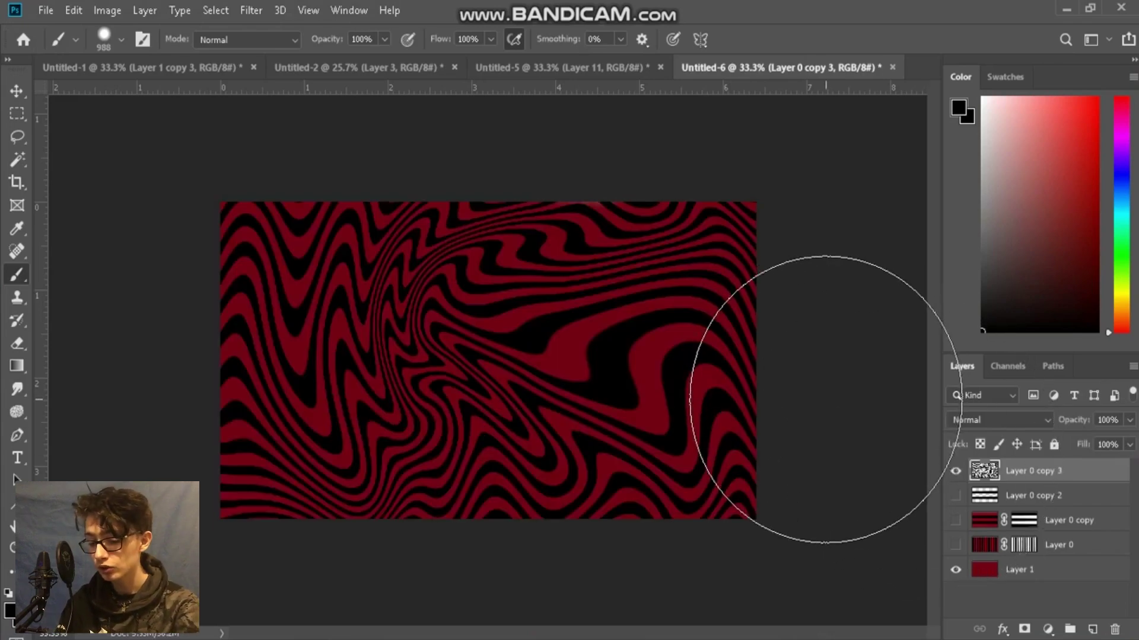
# Step: Undo the Liquify swirl warp on the stripe layer
pyautogui.hotkey('ctrl', ',')
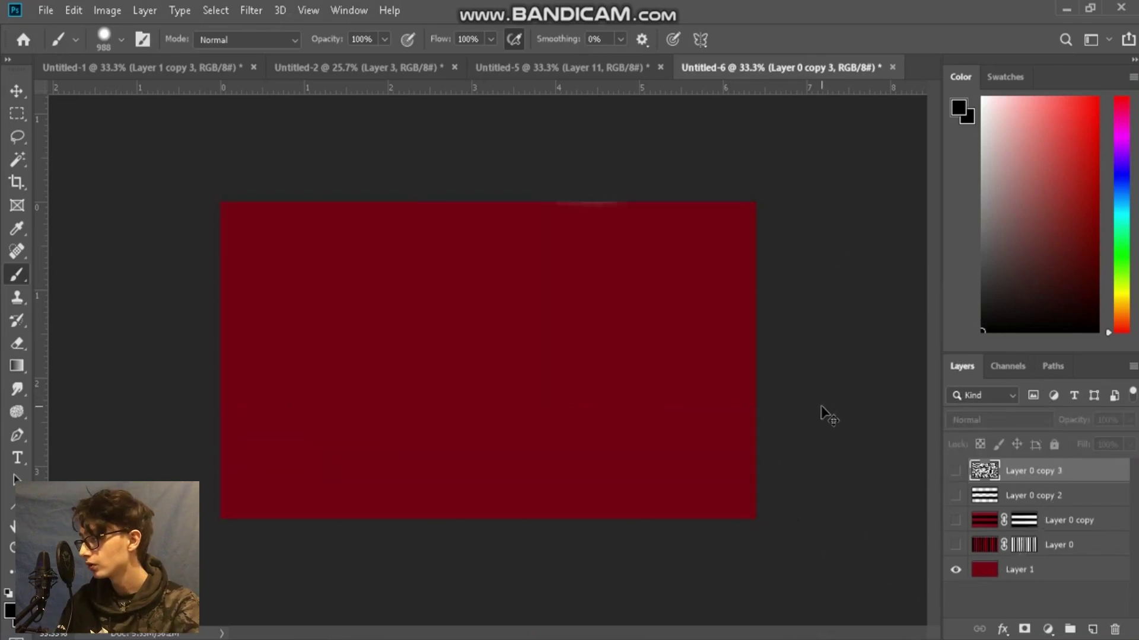
pyautogui.click(947, 475)
pyautogui.hotkey('ctrl', 'z')
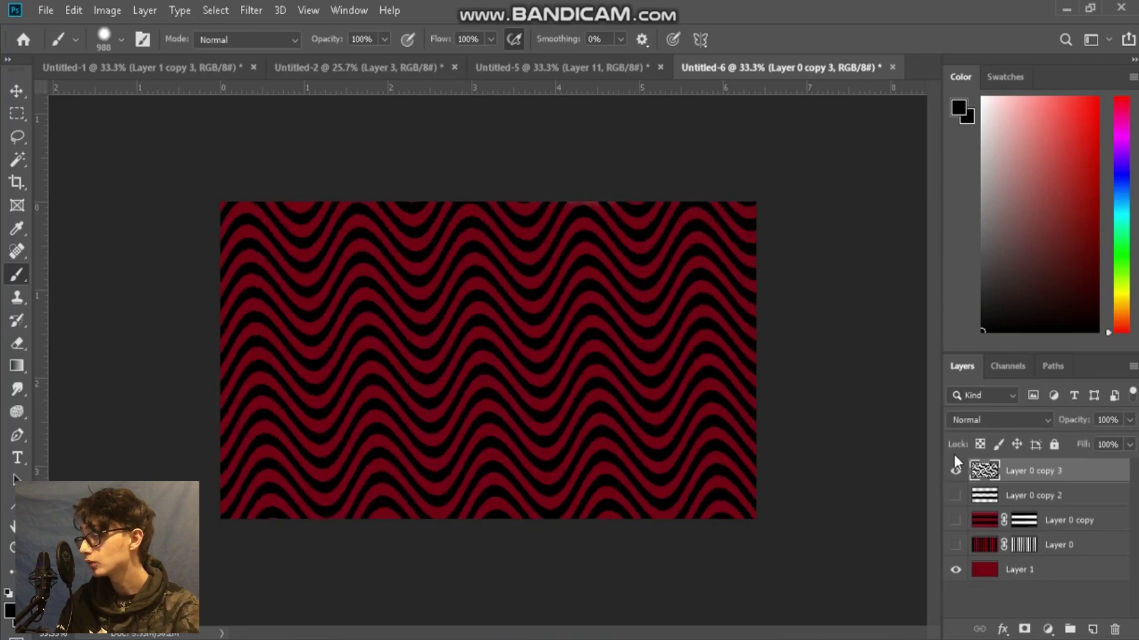
# Step: Apply a second Wave distortion to the stripes with wavelength around 128
pyautogui.click(251, 10)
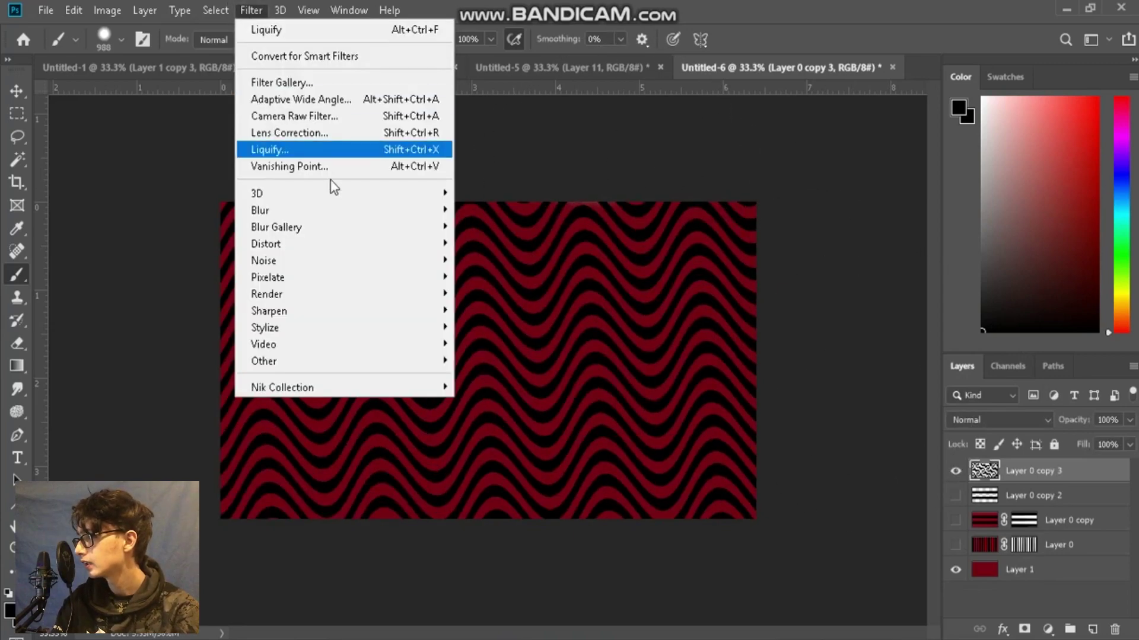
pyautogui.moveTo(380, 260)
pyautogui.moveTo(427, 244)
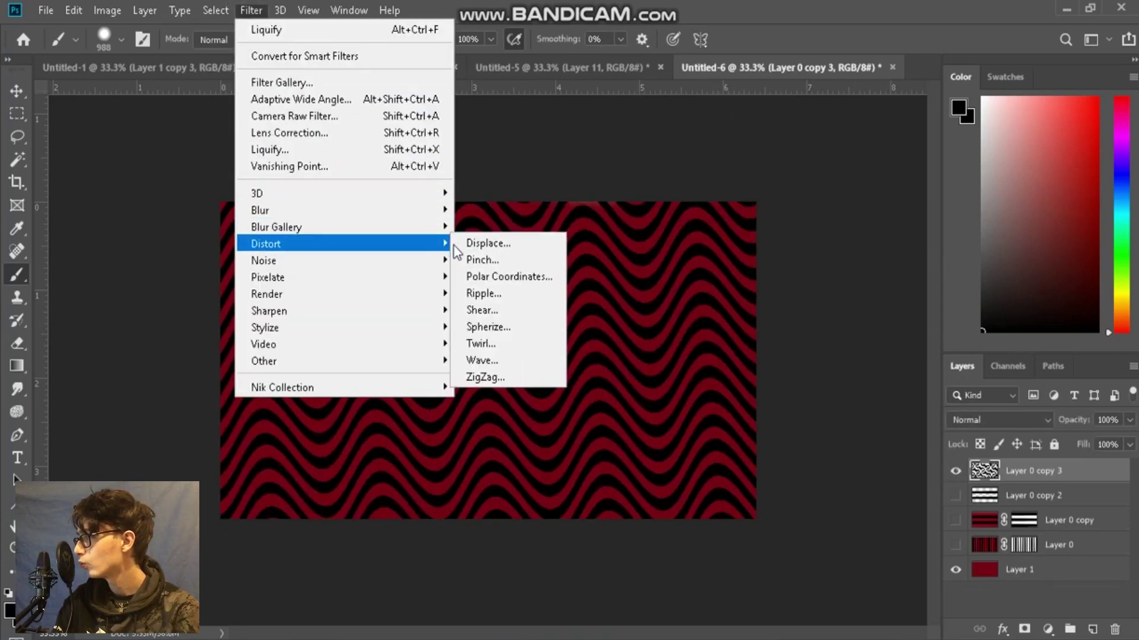
pyautogui.click(514, 357)
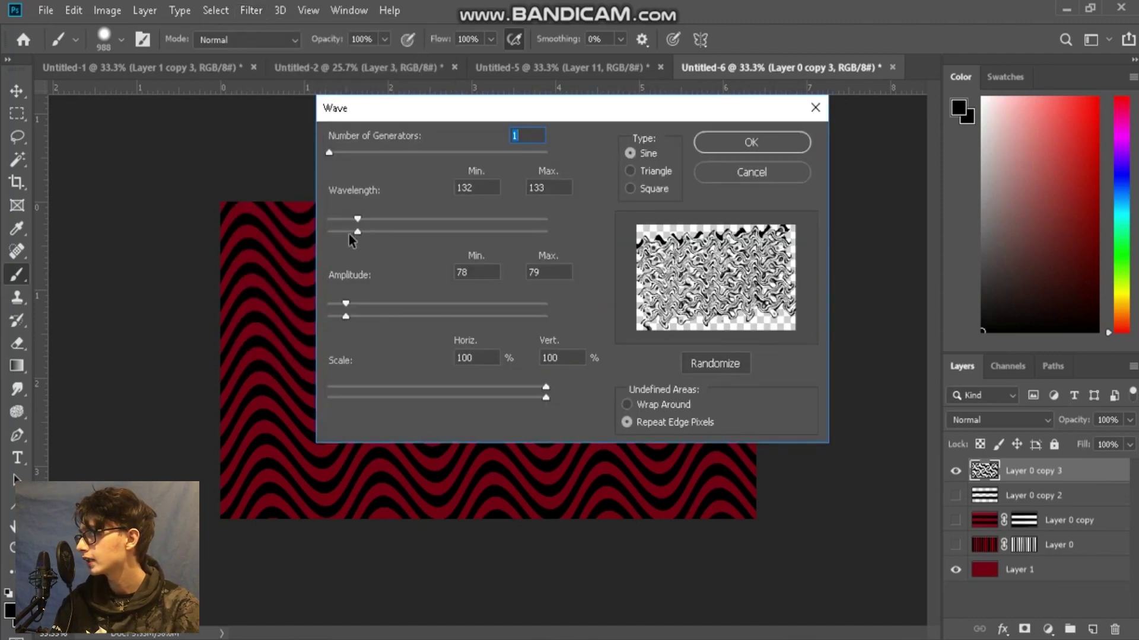
pyautogui.moveTo(351, 233)
pyautogui.mouseDown()
pyautogui.moveTo(337, 232)
pyautogui.moveTo(359, 219)
pyautogui.moveTo(421, 222)
pyautogui.moveTo(370, 233)
pyautogui.mouseUp()
pyautogui.click(751, 147)
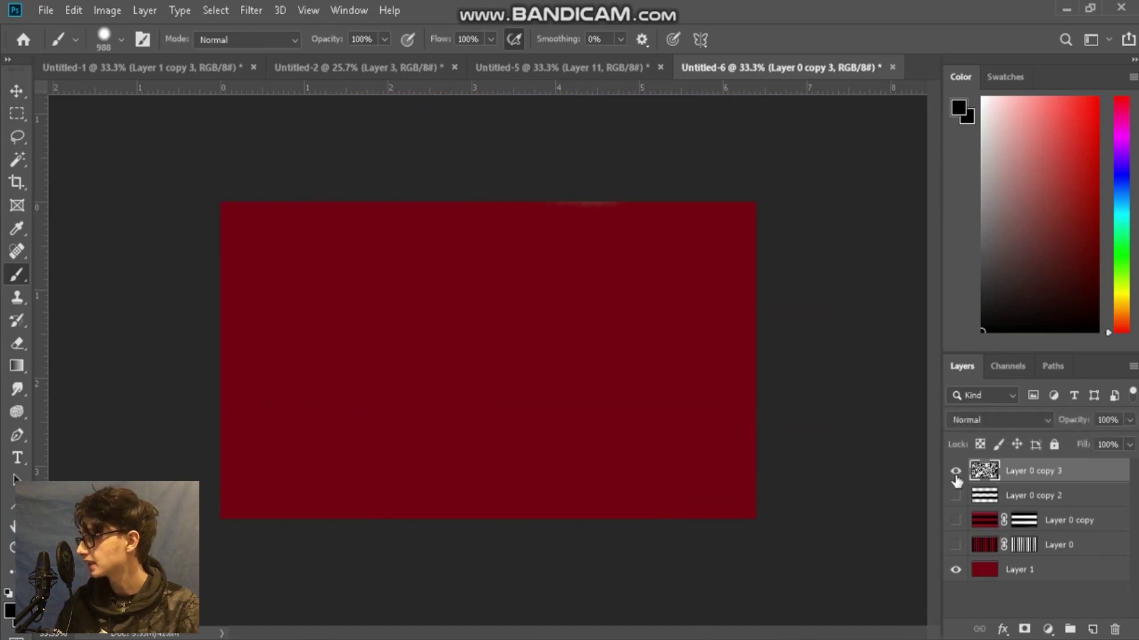
# Step: Make Layer 0 copy 3 visible to reveal the rippling red-and-black stripes
pyautogui.click(956, 474)
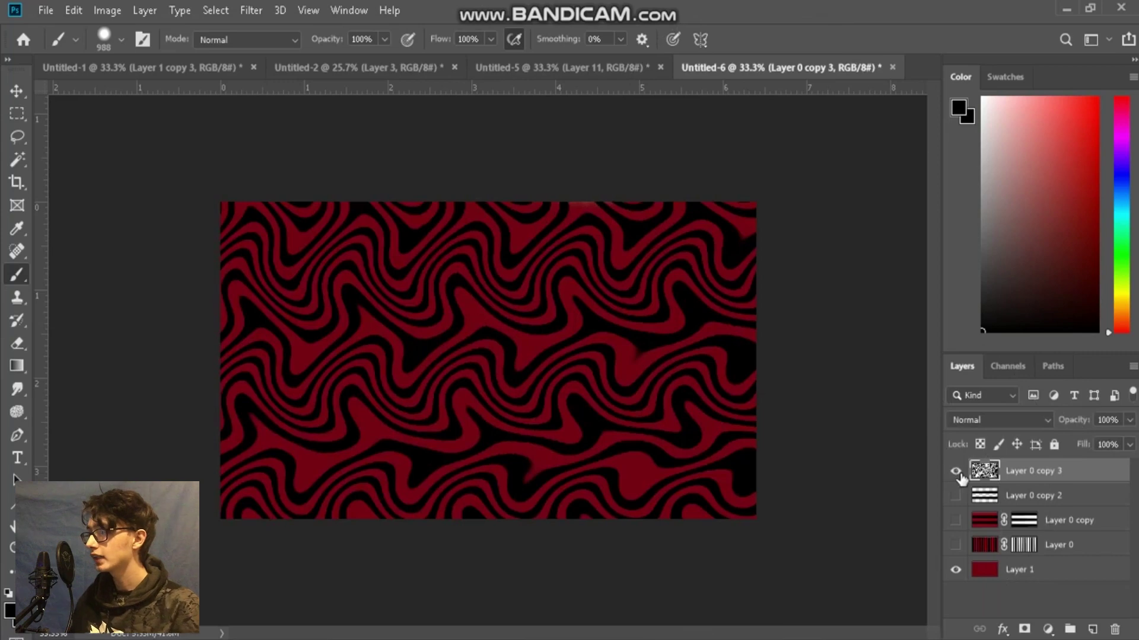